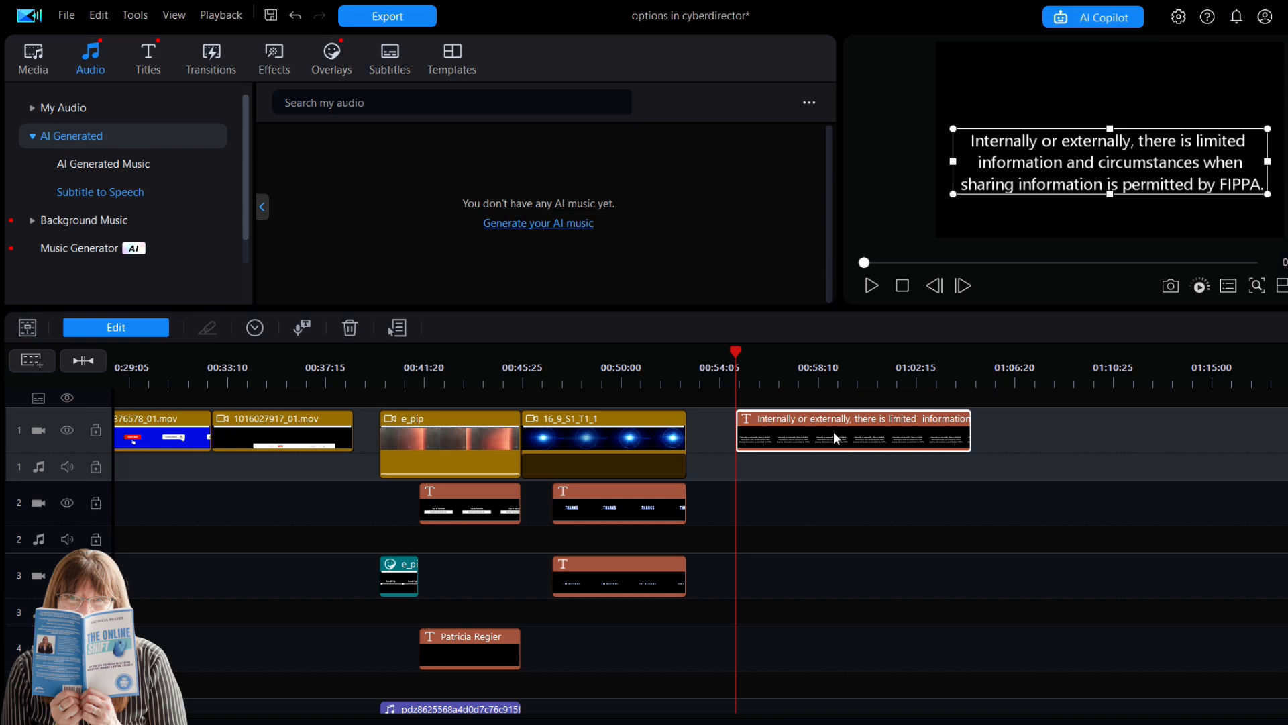
Add the default plain text title to video track 1, leaving a gap after the existing FIPPA title clip.
{"action": "left_click", "coordinate": [148, 60]}
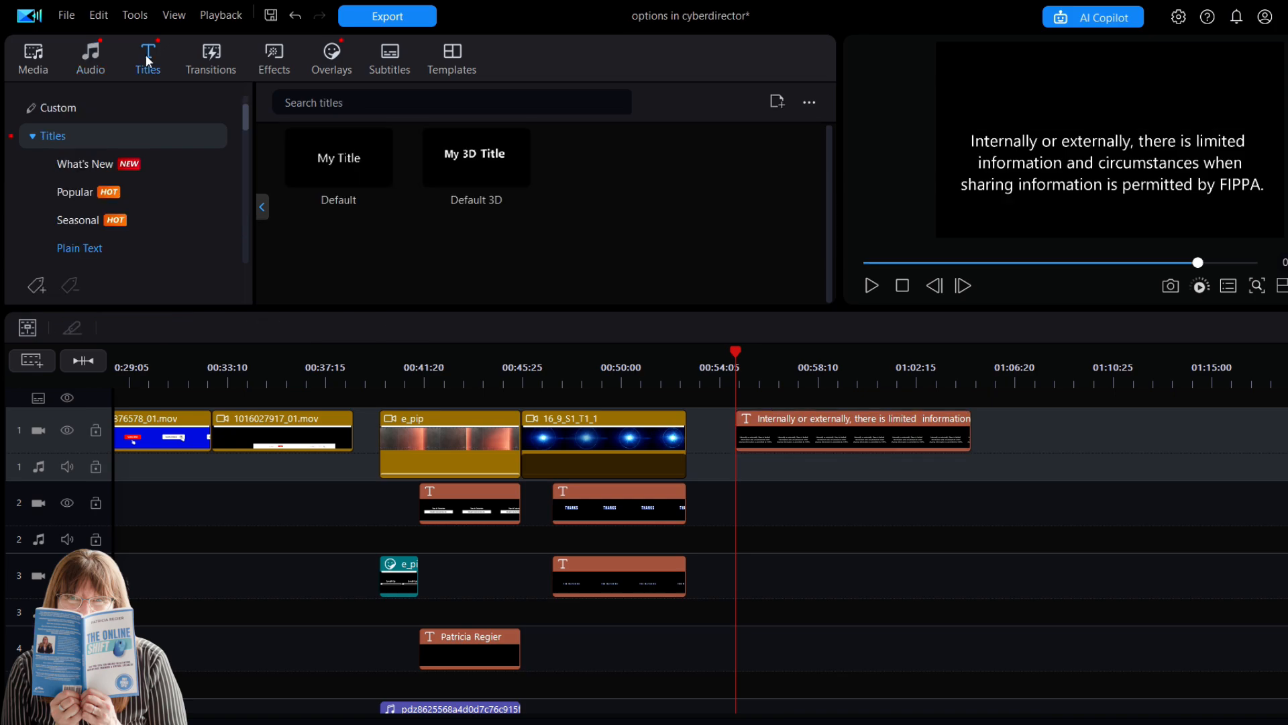
{"action": "scroll", "coordinate": [90, 220], "scroll_direction": "down", "scroll_amount": 1}
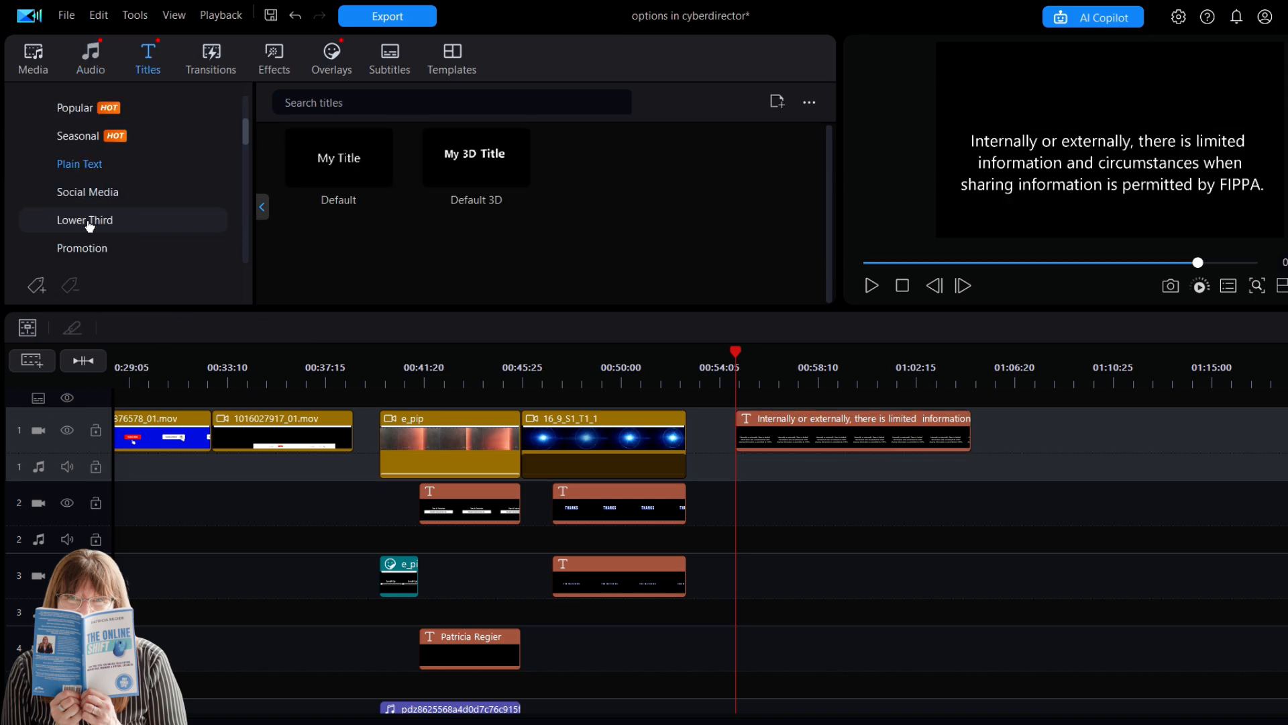
{"action": "left_click", "coordinate": [80, 168]}
{"action": "left_click_drag", "start_coordinate": [339, 159], "coordinate": [1052, 432]}
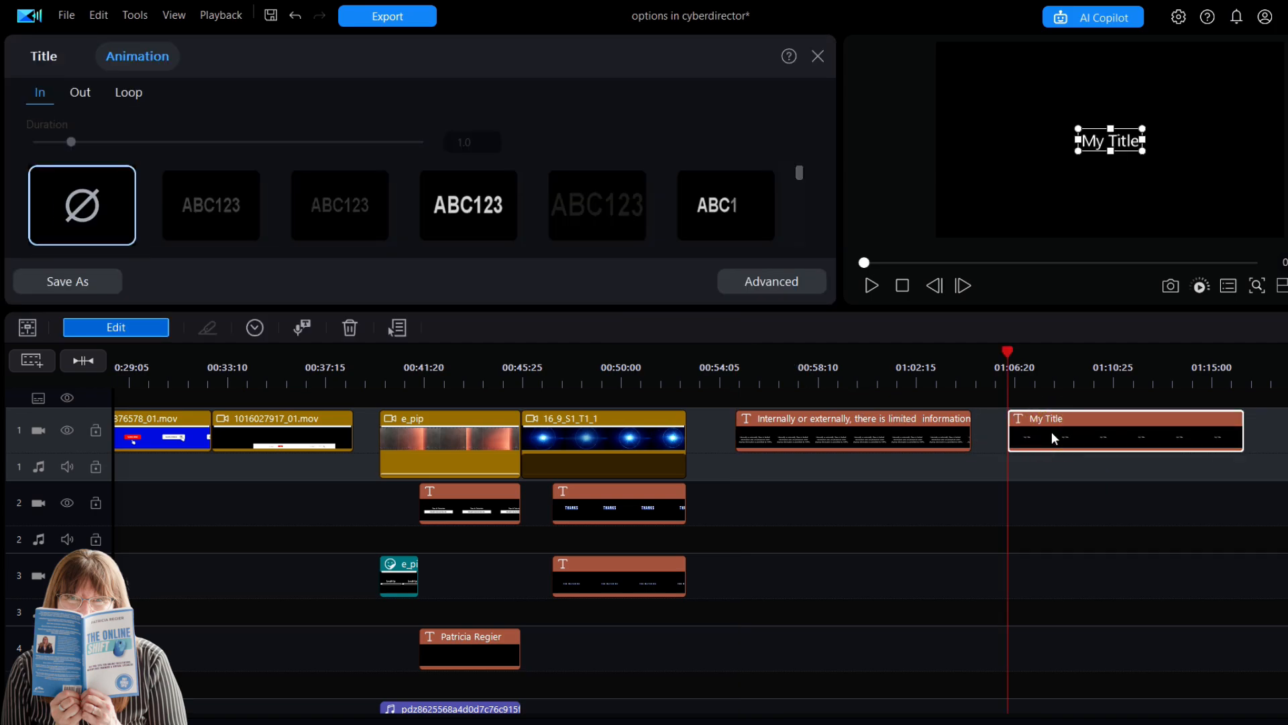
{"action": "left_click", "coordinate": [1051, 432]}
Replace the new title's placeholder wording with "TYPE YOUR TEXT".
{"action": "double_click", "coordinate": [1095, 141]}
{"action": "left_click_drag", "start_coordinate": [1081, 137], "coordinate": [1162, 147]}
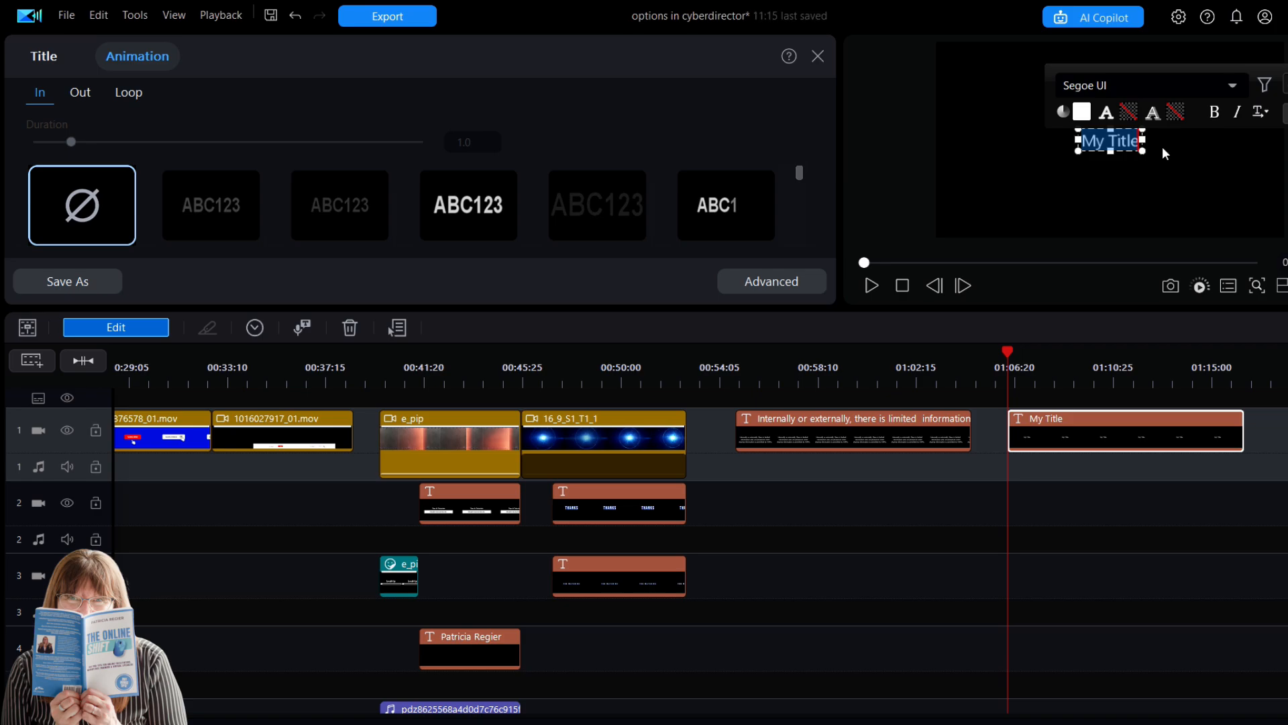
{"action": "type", "text": "TYPE YOUR TR"}
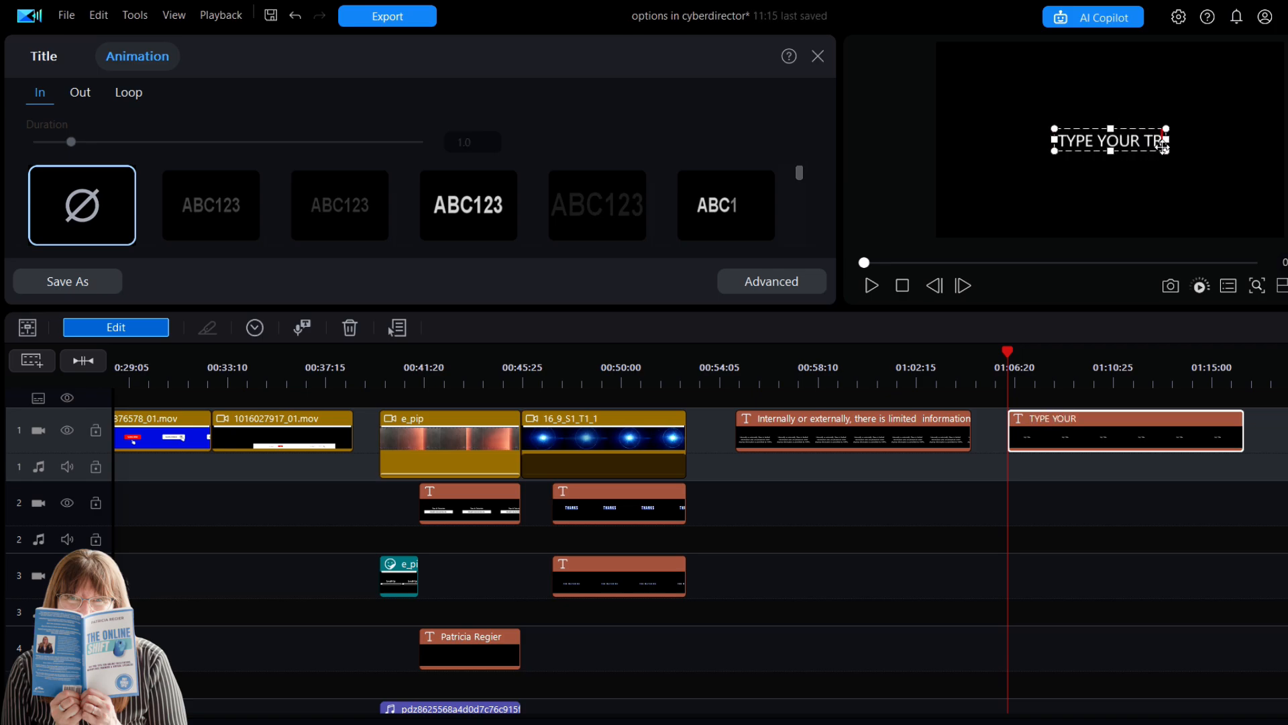
{"action": "key", "text": "BackSpace"}
{"action": "type", "text": "EXT"}
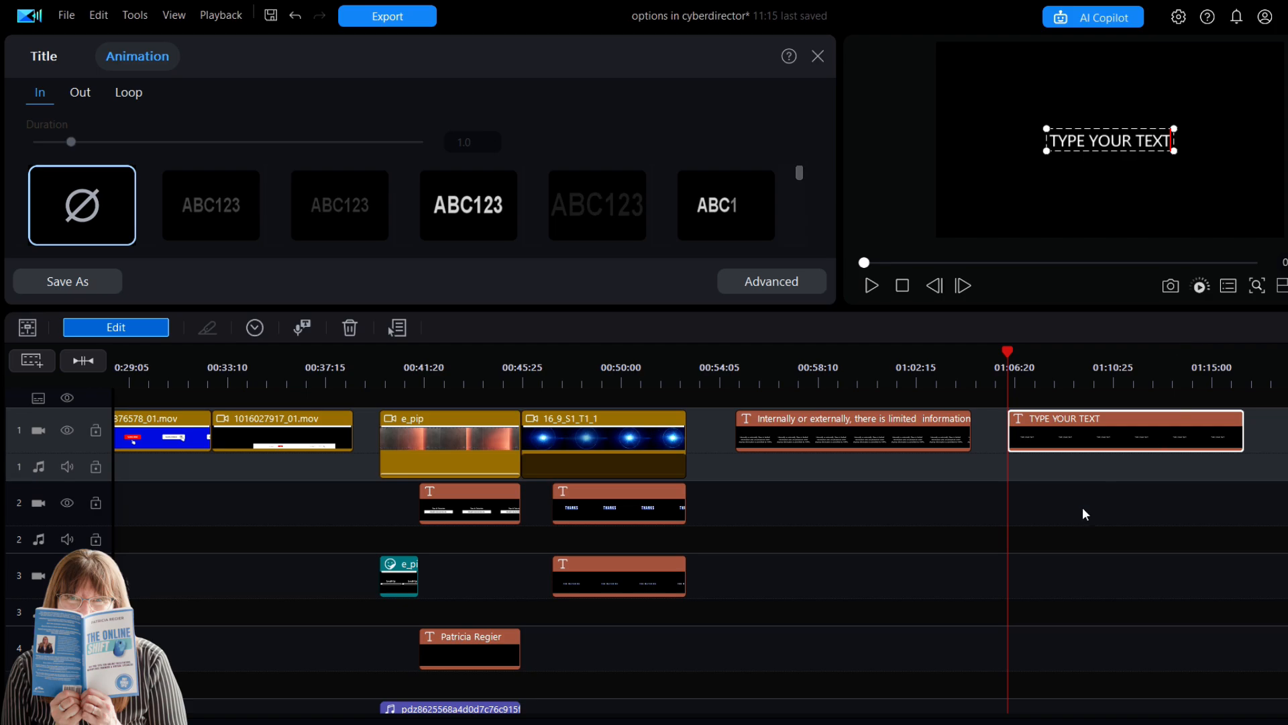
{"action": "left_click", "coordinate": [1086, 468]}
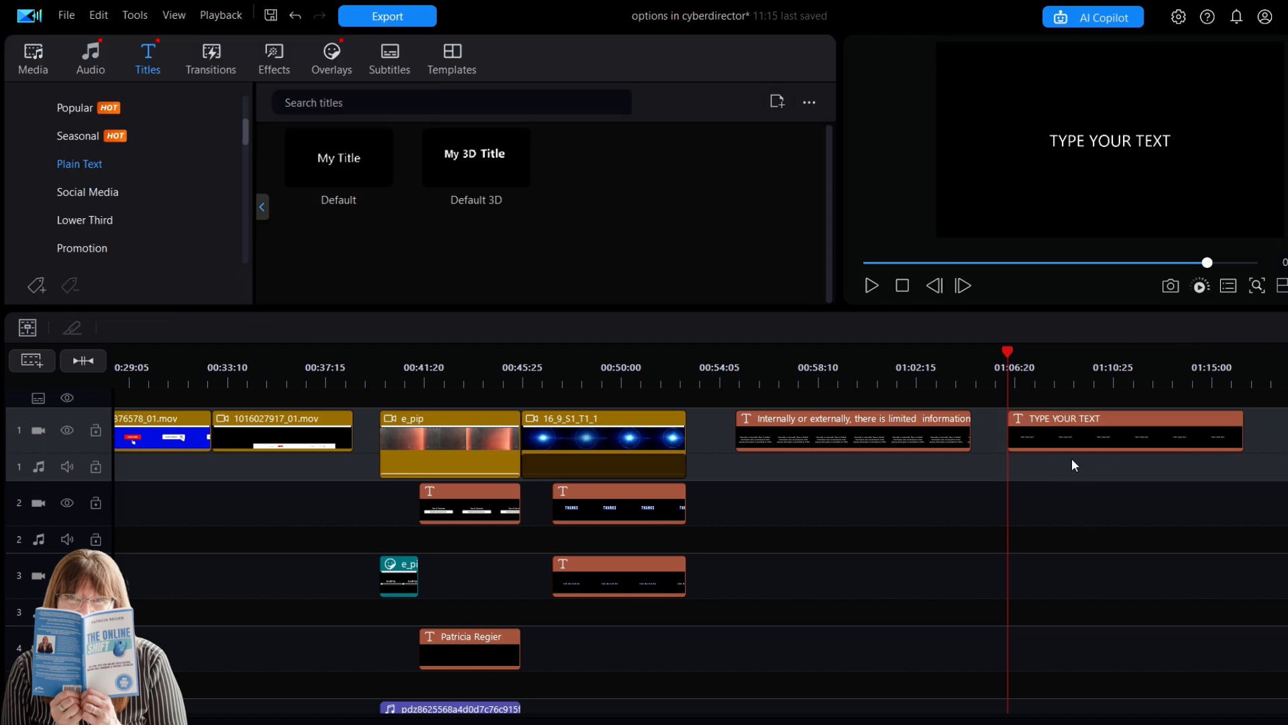
Open AI Text to Speech for the title clip starting with "Internally or externally".
{"action": "left_click", "coordinate": [907, 432]}
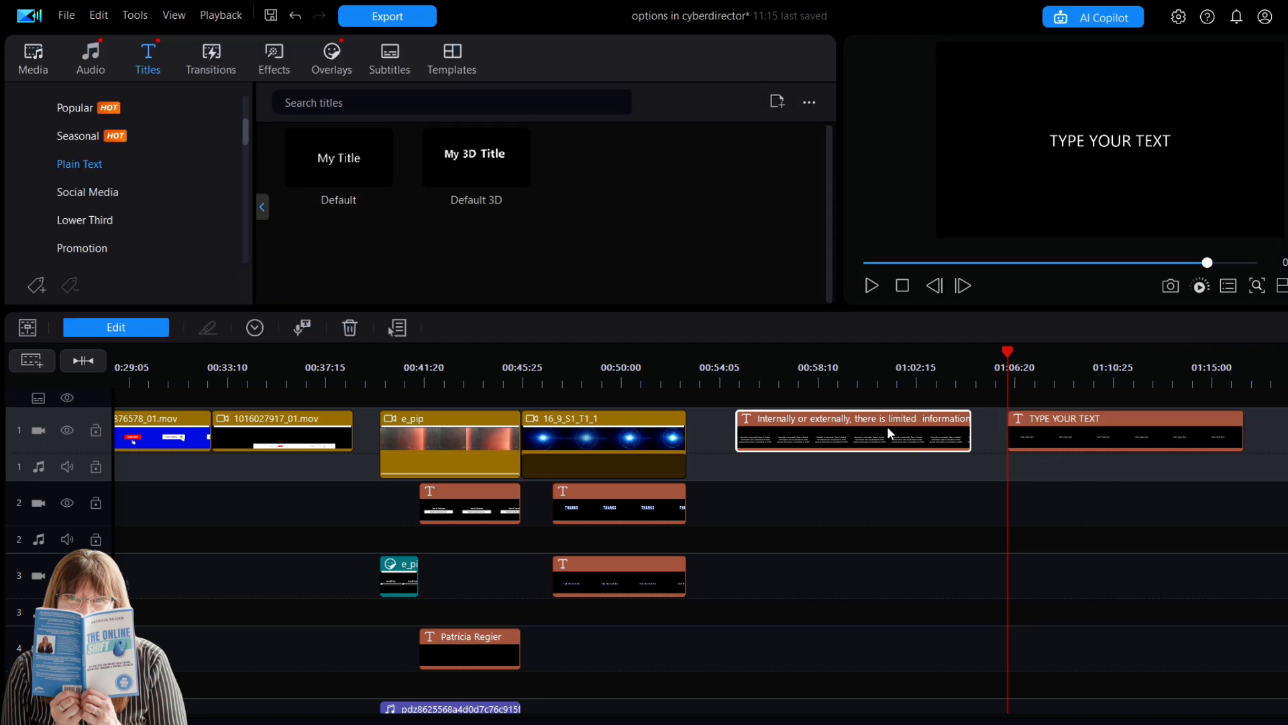
{"action": "right_click", "coordinate": [836, 429]}
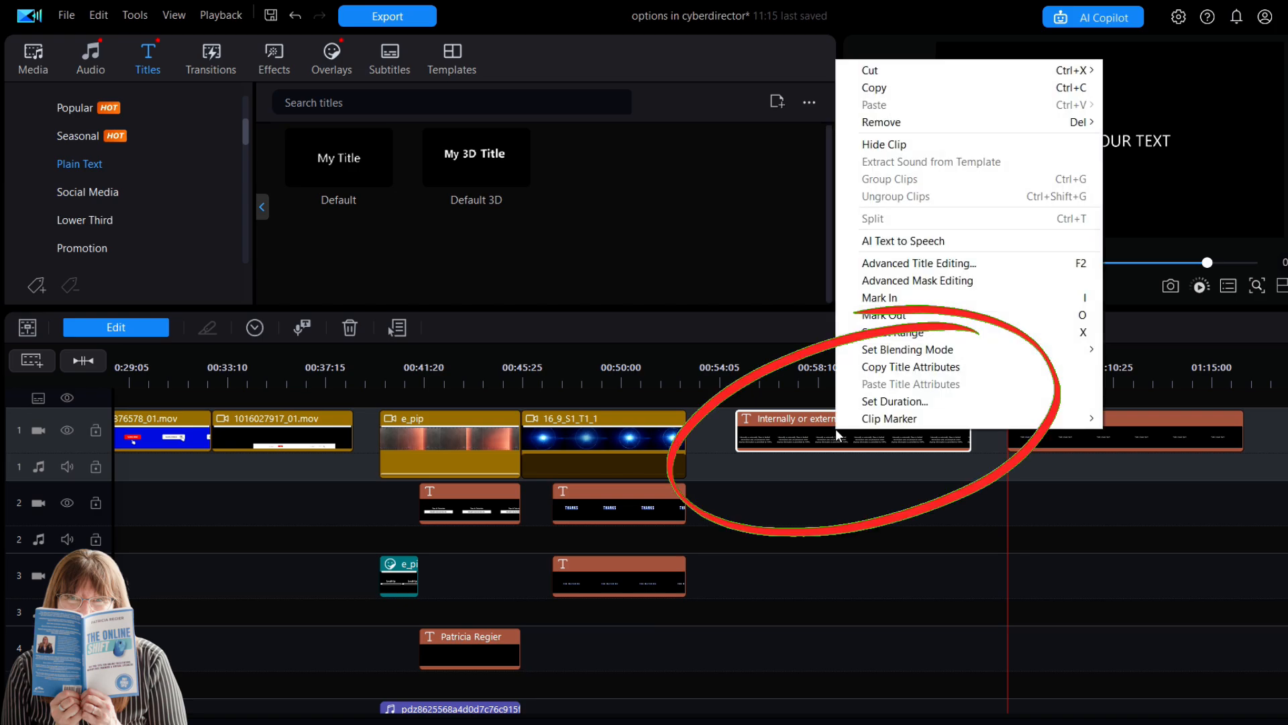
{"action": "left_click", "coordinate": [910, 242]}
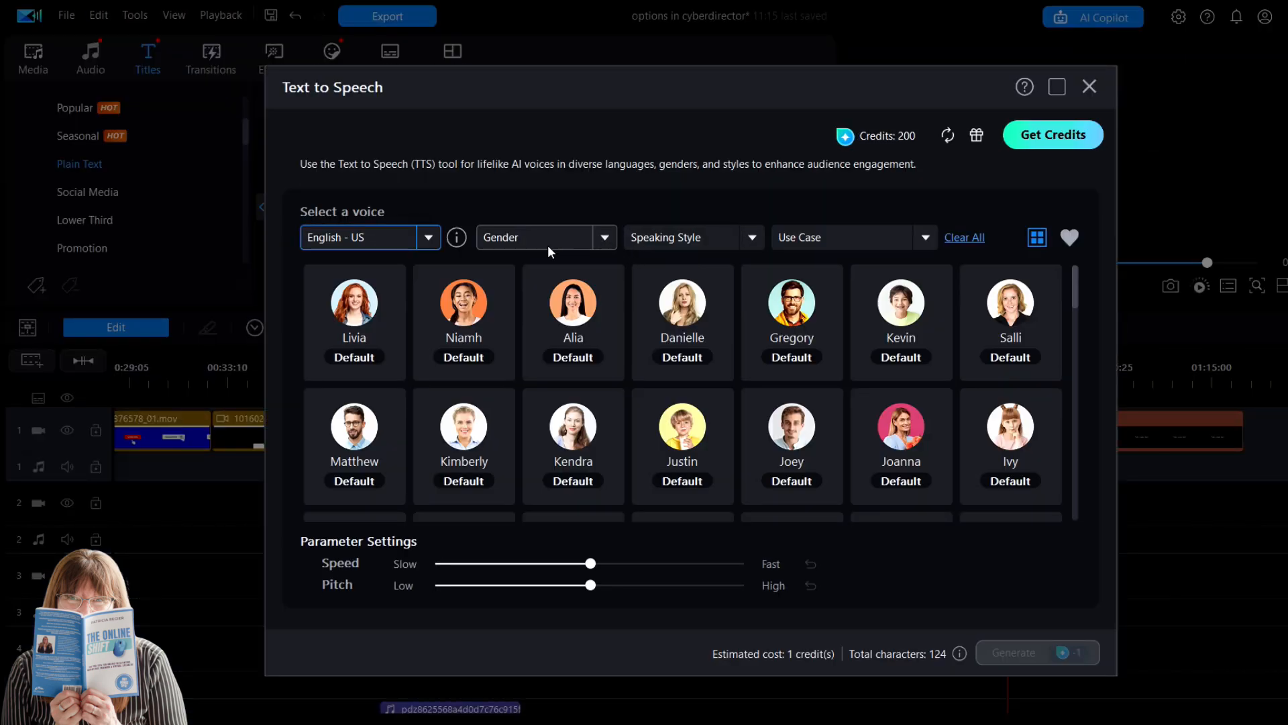
Preview the English - US voices Livia, Salli, Alia, Joanna and Danielle, and look through the available languages.
{"action": "mouse_move", "coordinate": [473, 299]}
{"action": "mouse_move", "coordinate": [350, 300]}
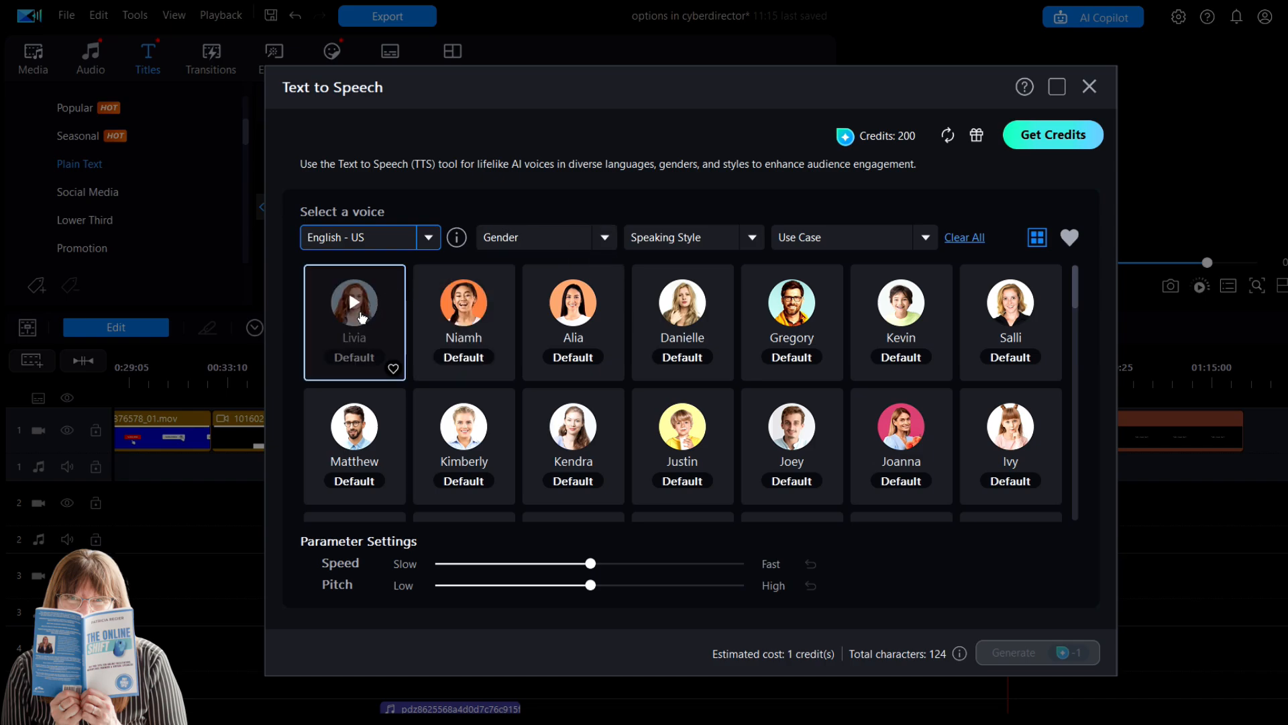
{"action": "left_click", "coordinate": [350, 301]}
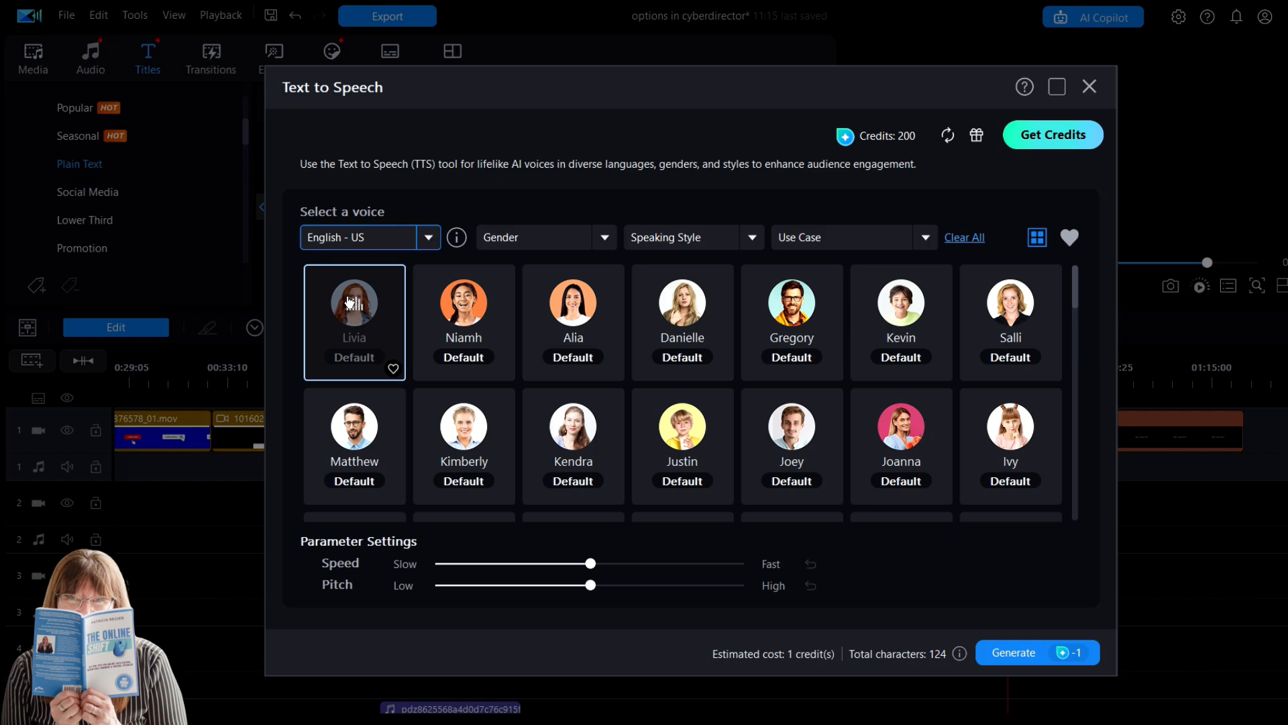
{"action": "left_click", "coordinate": [1012, 304]}
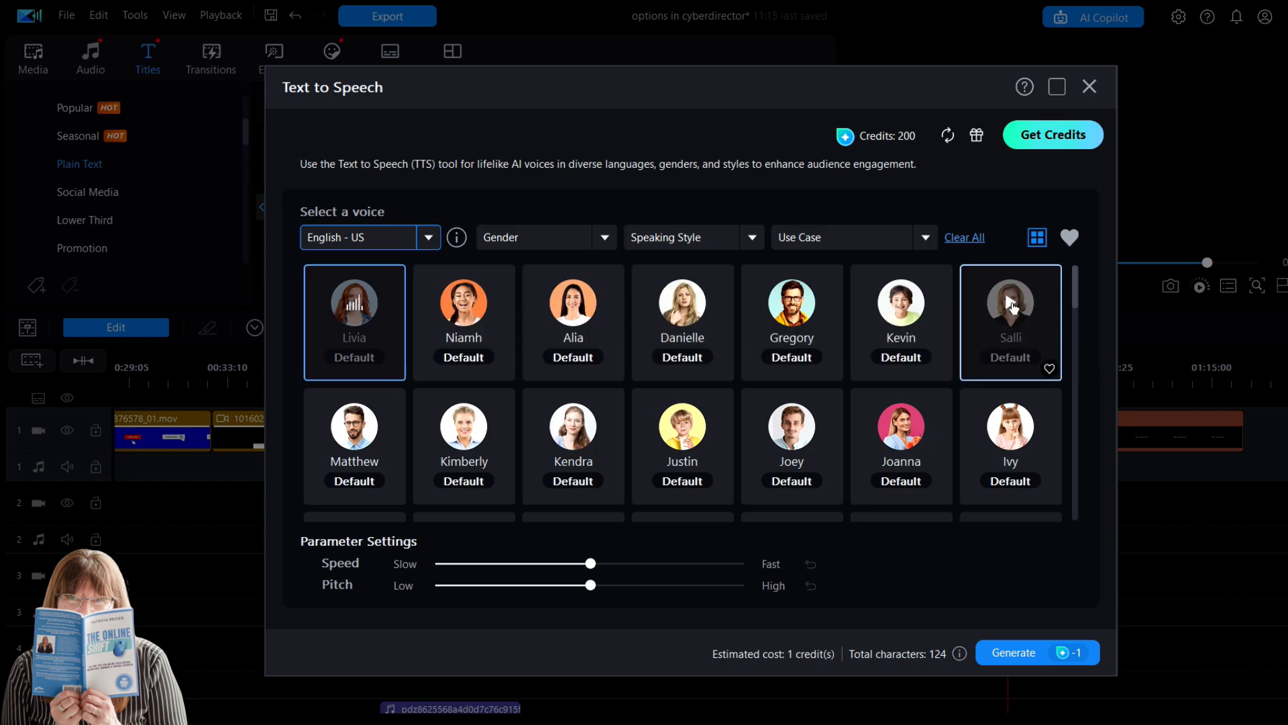
{"action": "left_click", "coordinate": [572, 304]}
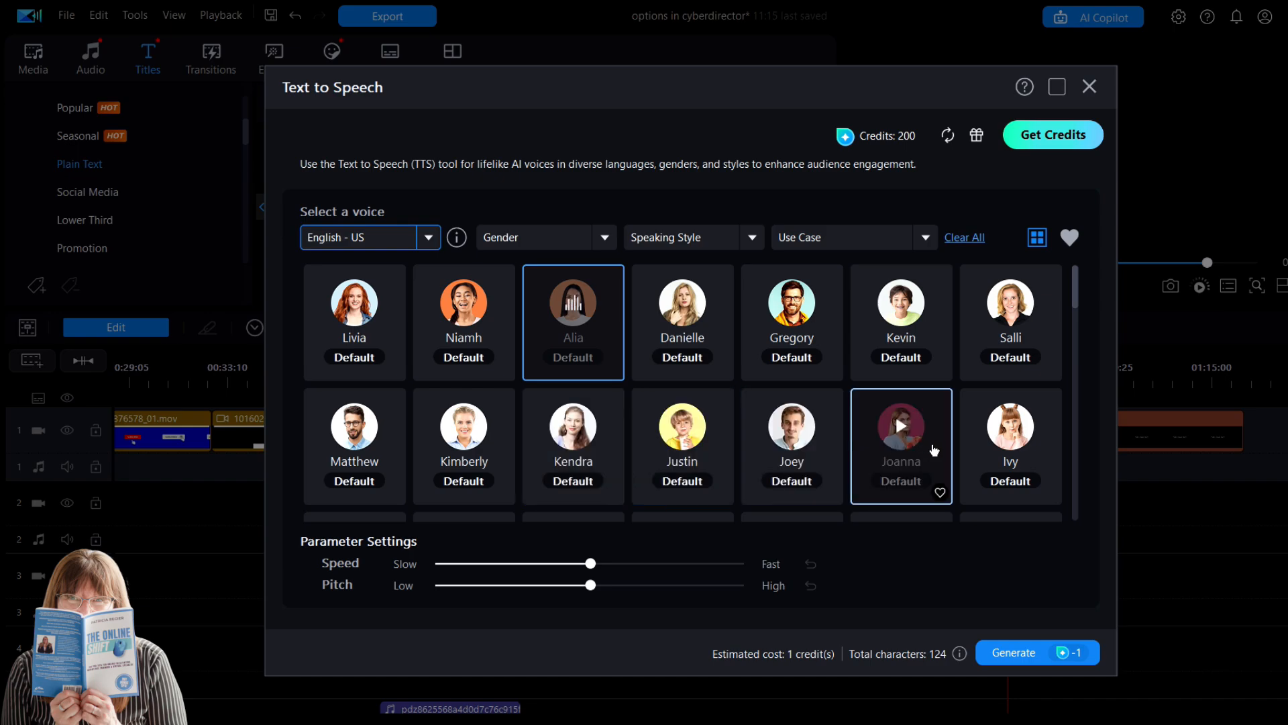
{"action": "left_click", "coordinate": [899, 427]}
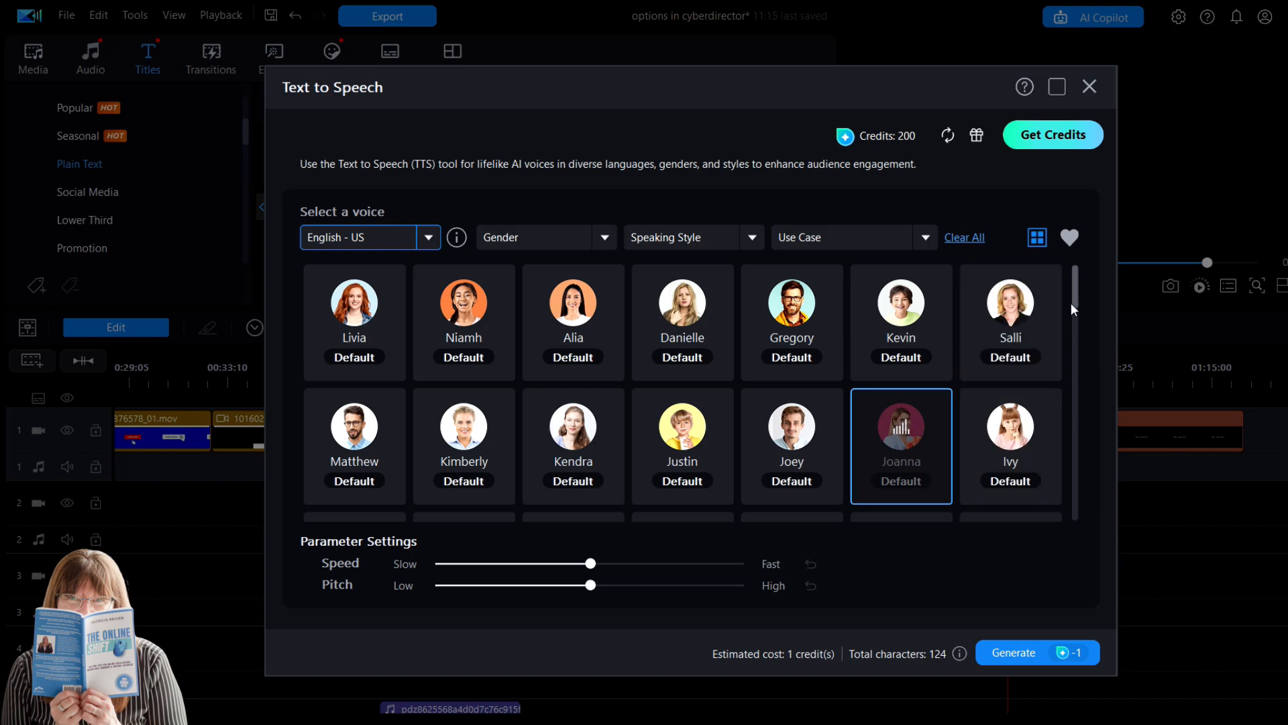
{"action": "left_click", "coordinate": [568, 292]}
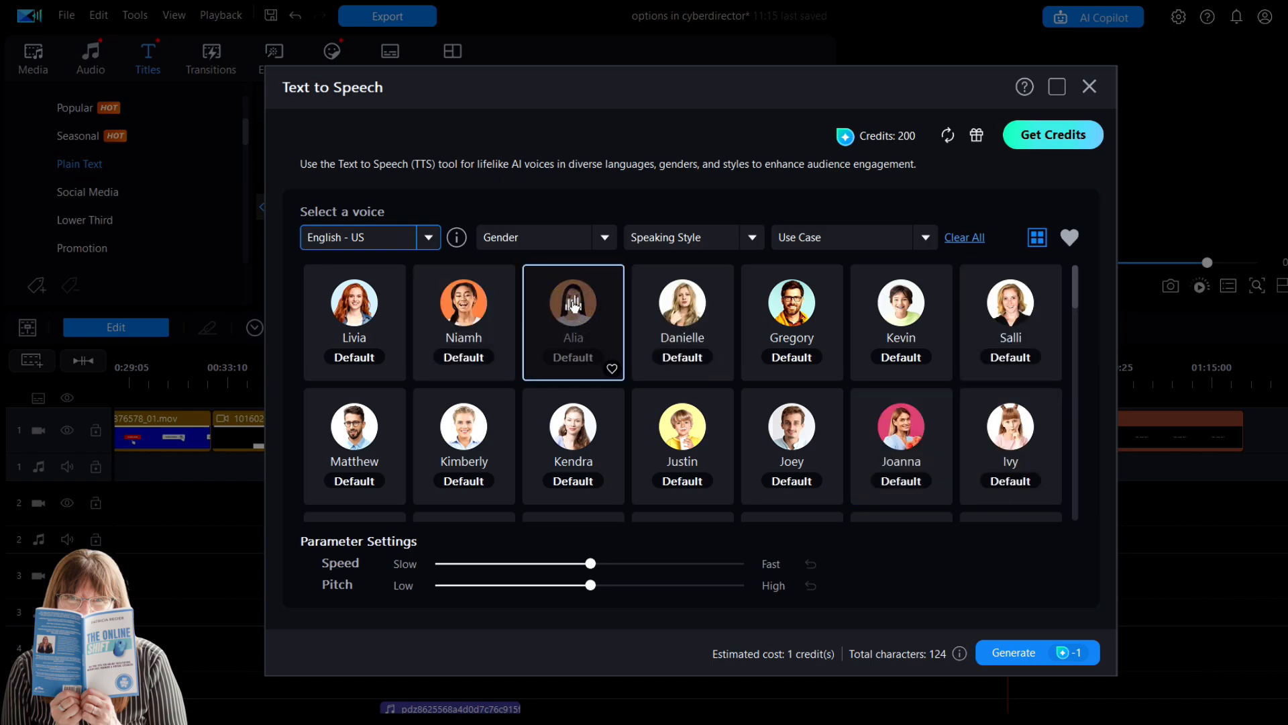
{"action": "left_click", "coordinate": [682, 303]}
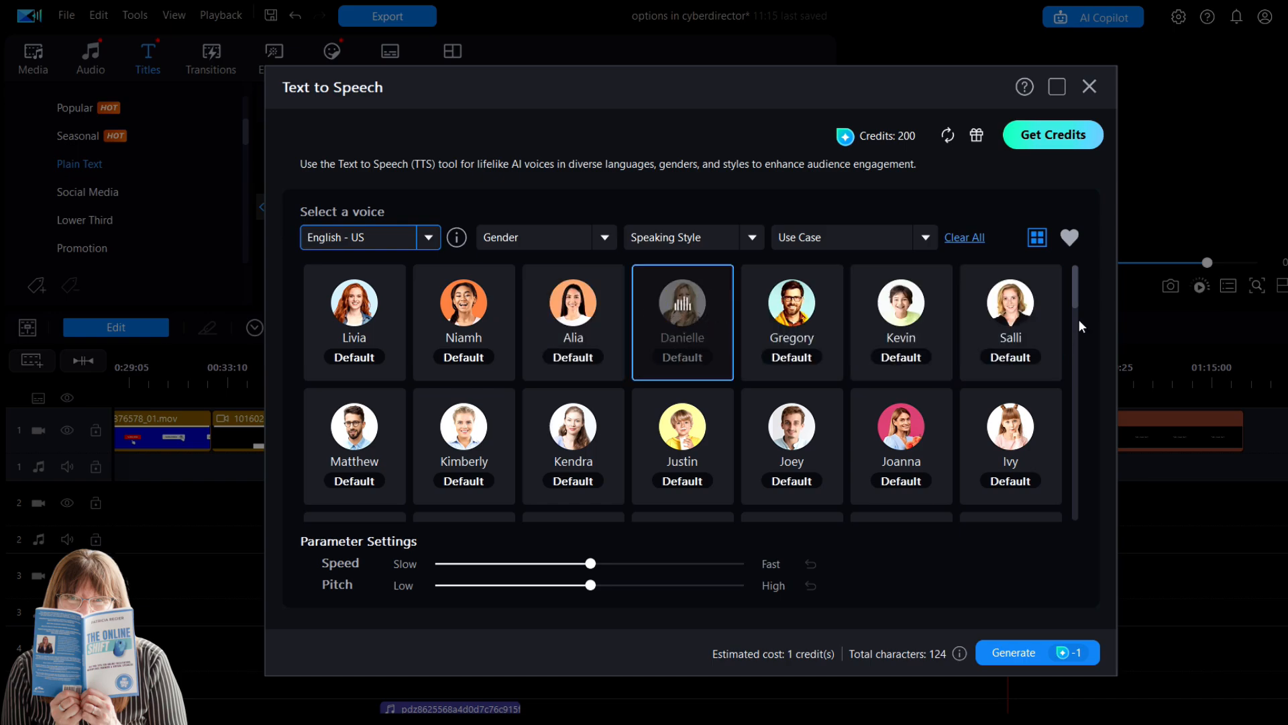
{"action": "left_click", "coordinate": [428, 238]}
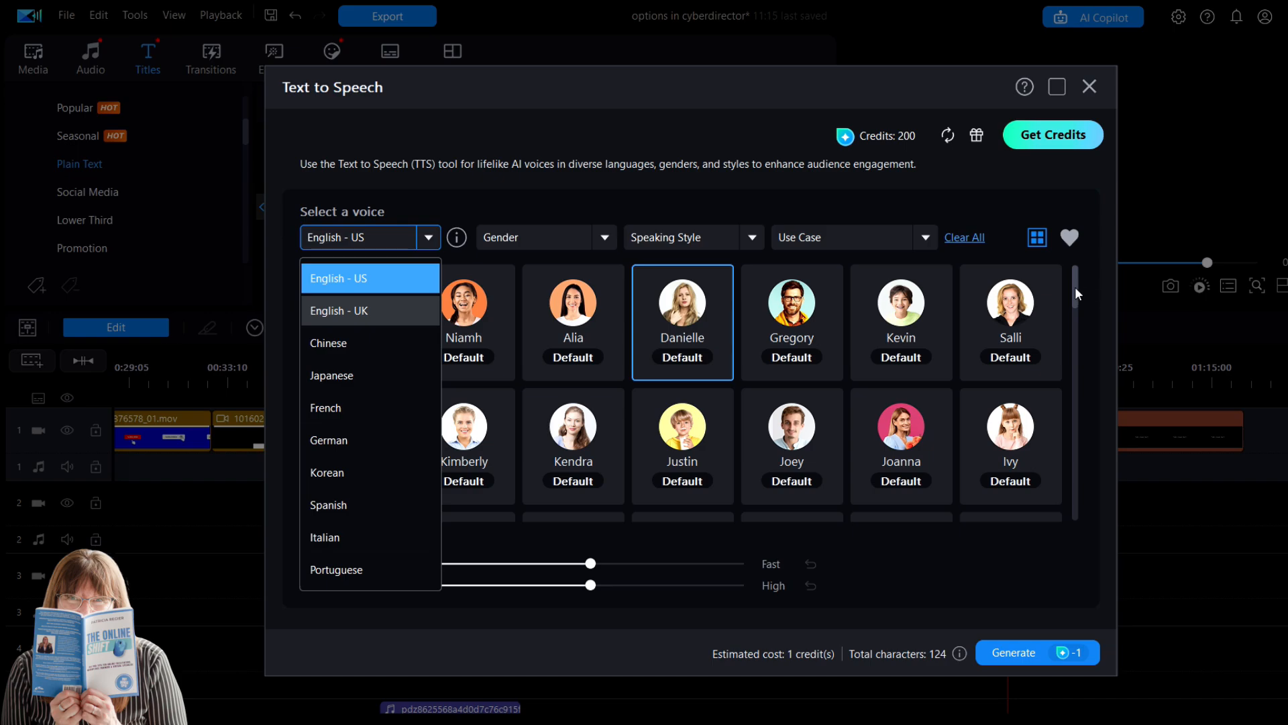
{"action": "left_click", "coordinate": [677, 310]}
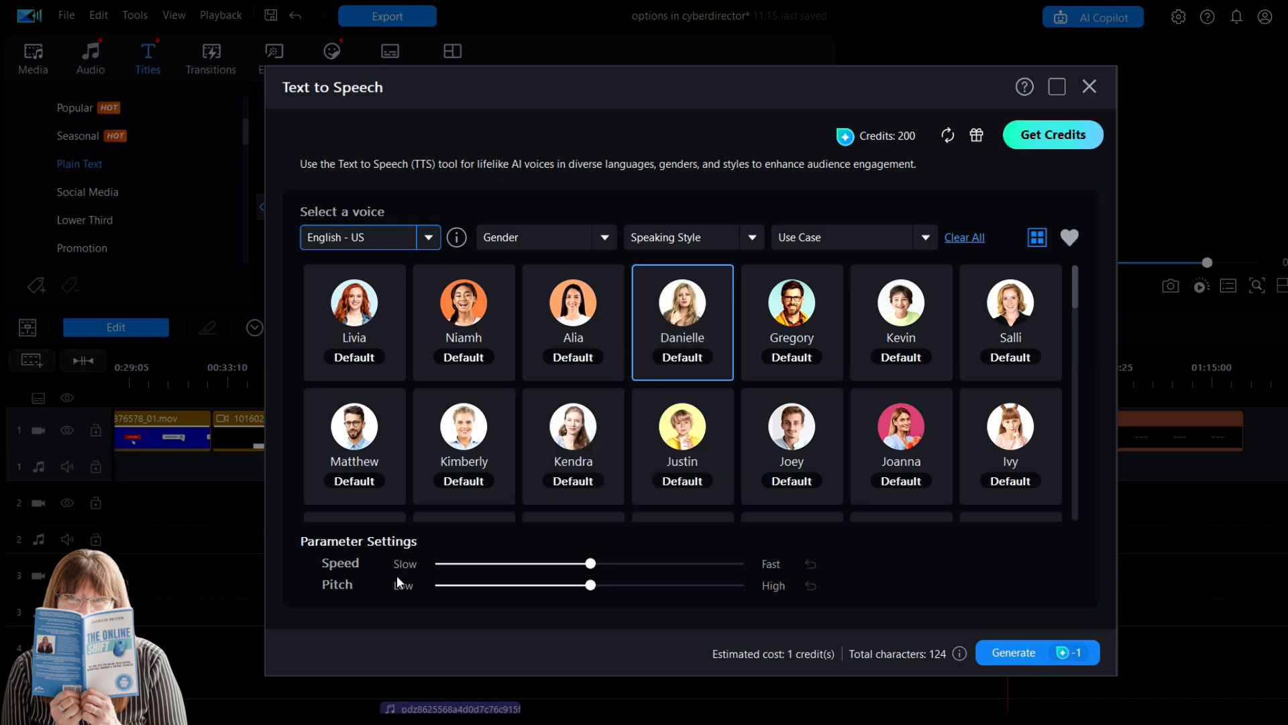
Set the speech speed and pitch slightly below the middle, previewing the Danielle voice with the adjusted settings.
{"action": "left_click_drag", "start_coordinate": [590, 585], "coordinate": [562, 565]}
{"action": "left_click", "coordinate": [681, 300]}
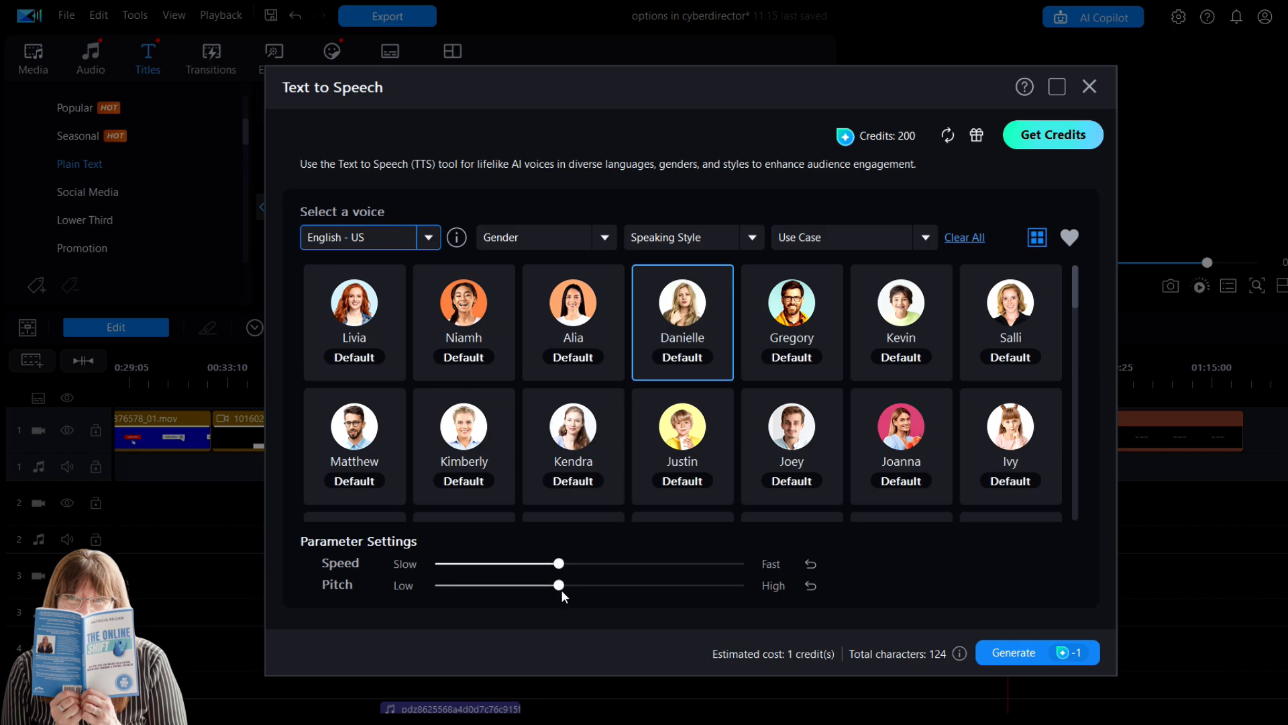
{"action": "left_click", "coordinate": [560, 585]}
{"action": "left_click_drag", "start_coordinate": [561, 585], "coordinate": [568, 564]}
{"action": "left_click", "coordinate": [558, 563]}
{"action": "left_click", "coordinate": [679, 295]}
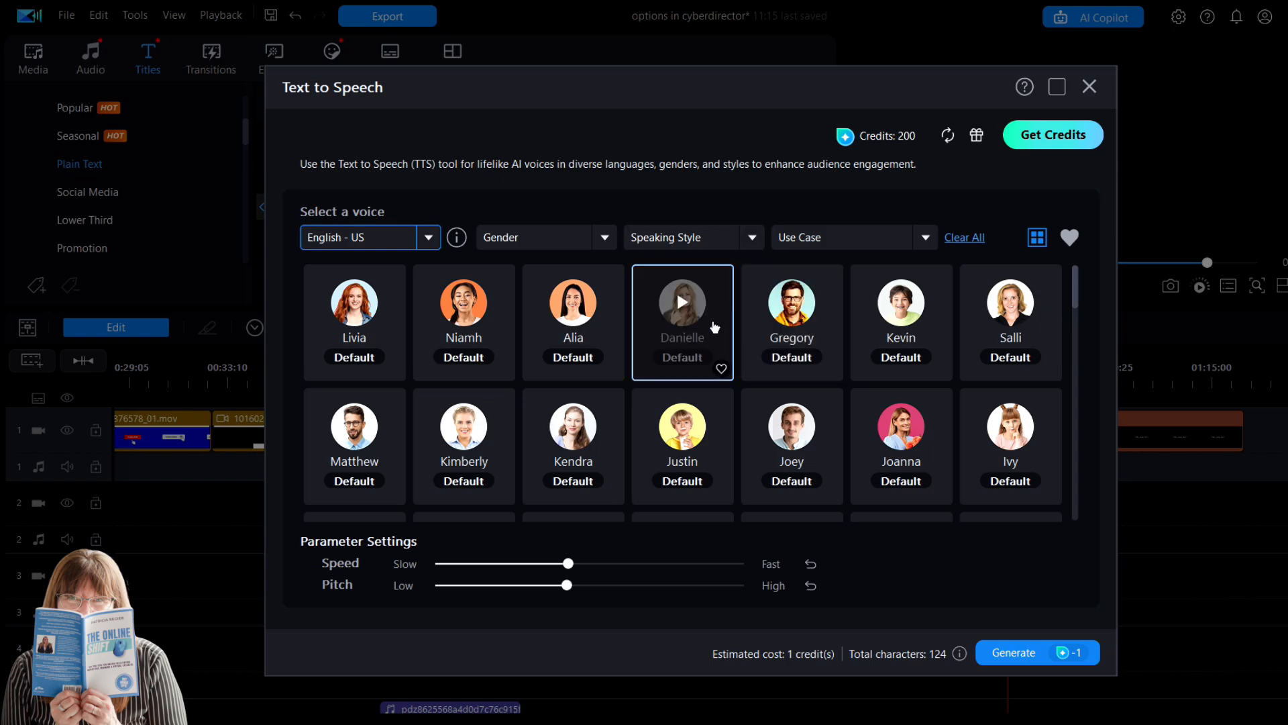
Review the speaking styles, filter the voices by the Education use case, and preview Joanna, Ayanda and the angry Aria.
{"action": "left_click", "coordinate": [747, 238]}
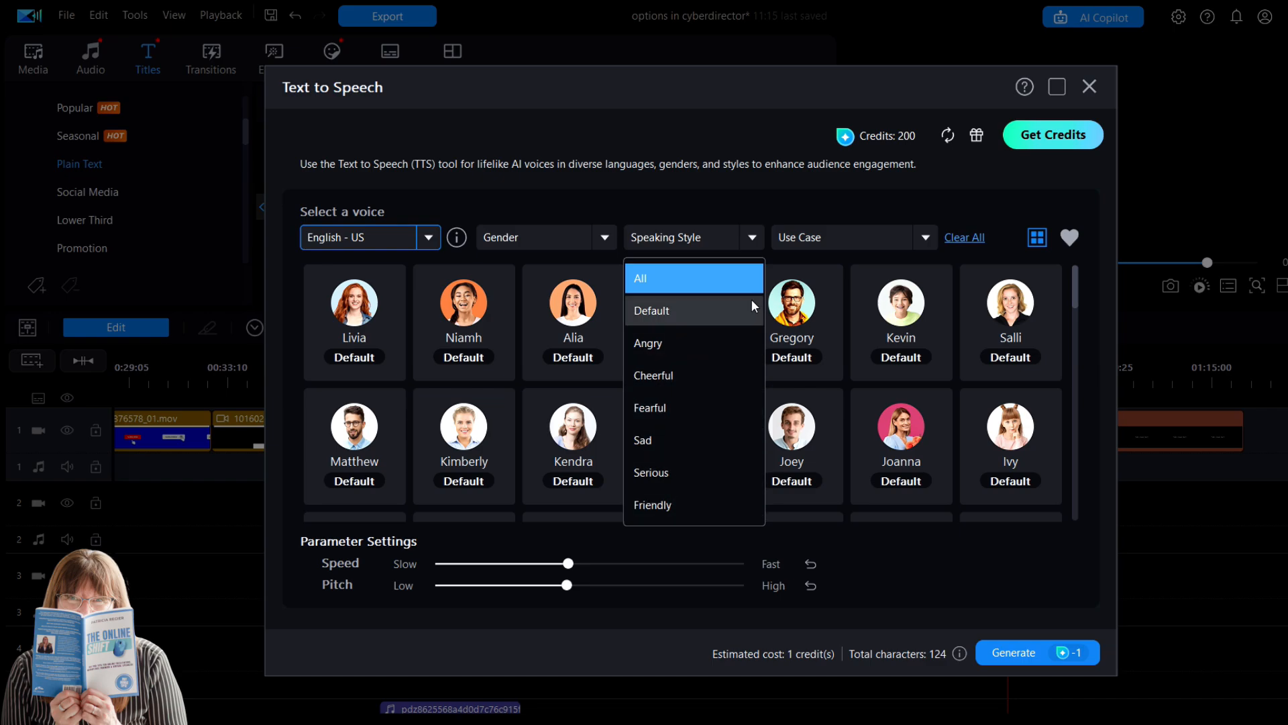
{"action": "left_click", "coordinate": [925, 239]}
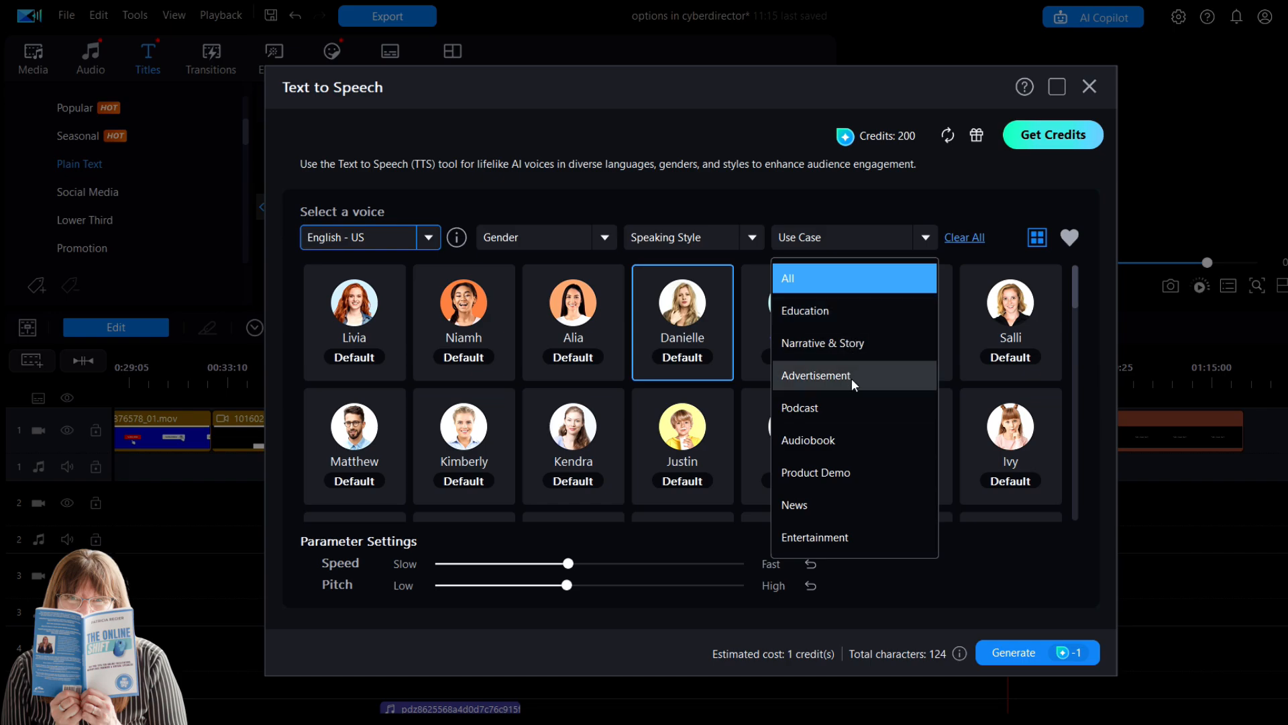
{"action": "left_click", "coordinate": [807, 316]}
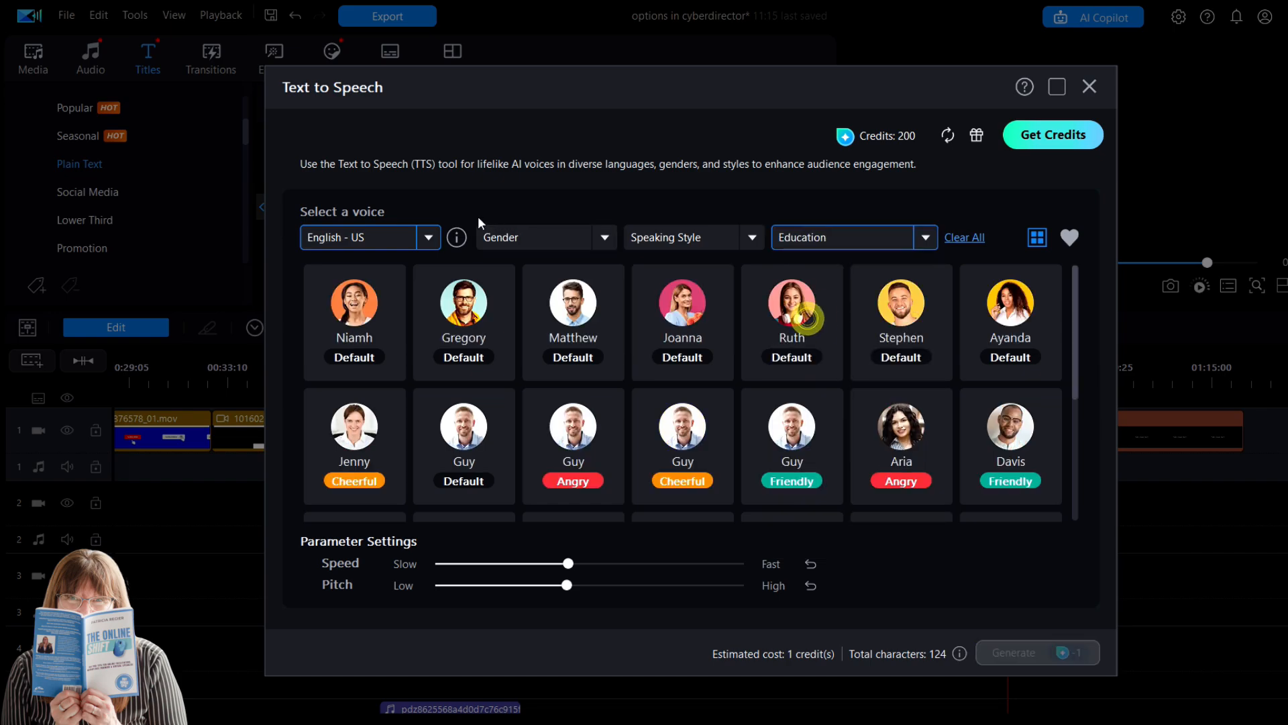
{"action": "left_click", "coordinate": [683, 303]}
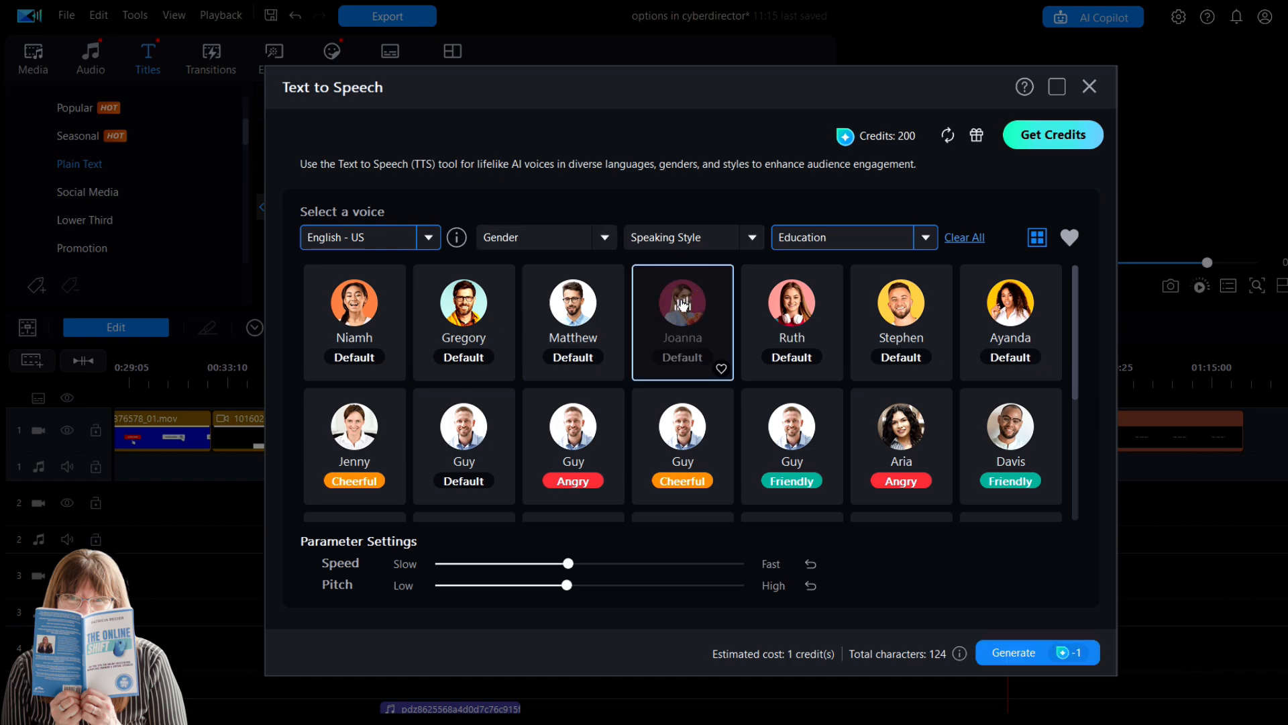
{"action": "left_click", "coordinate": [1012, 303]}
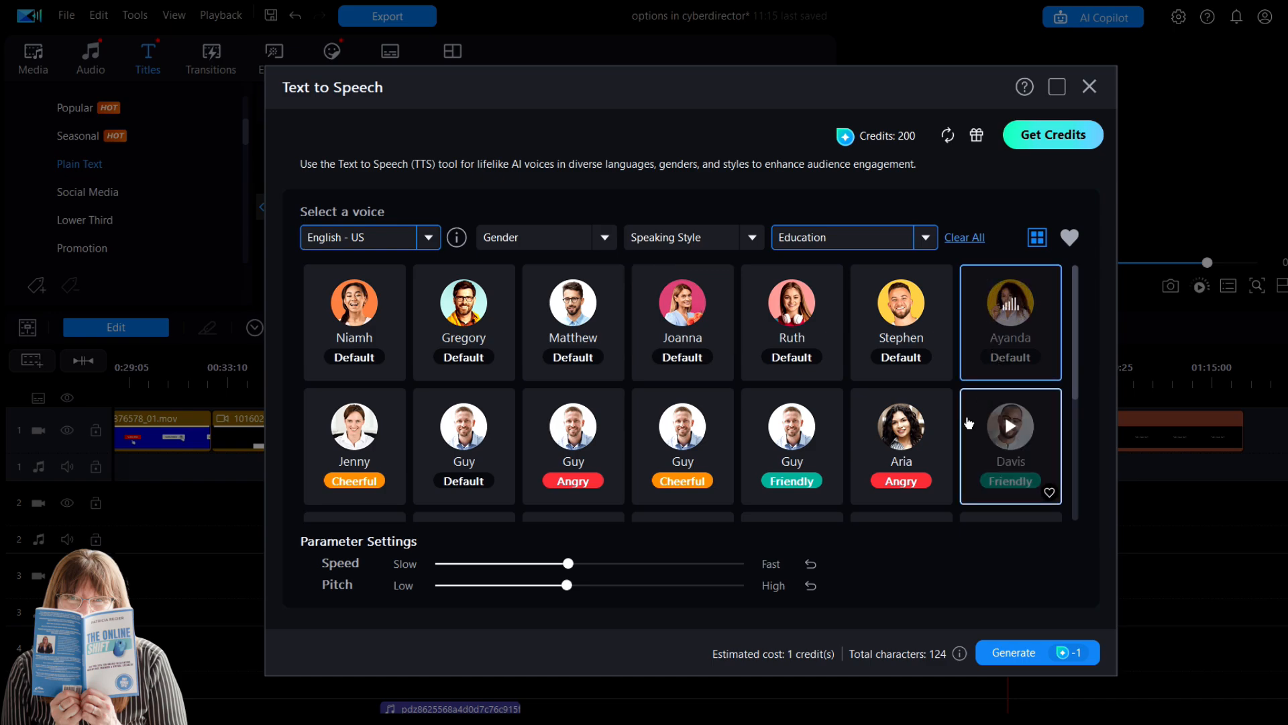
{"action": "left_click", "coordinate": [902, 433]}
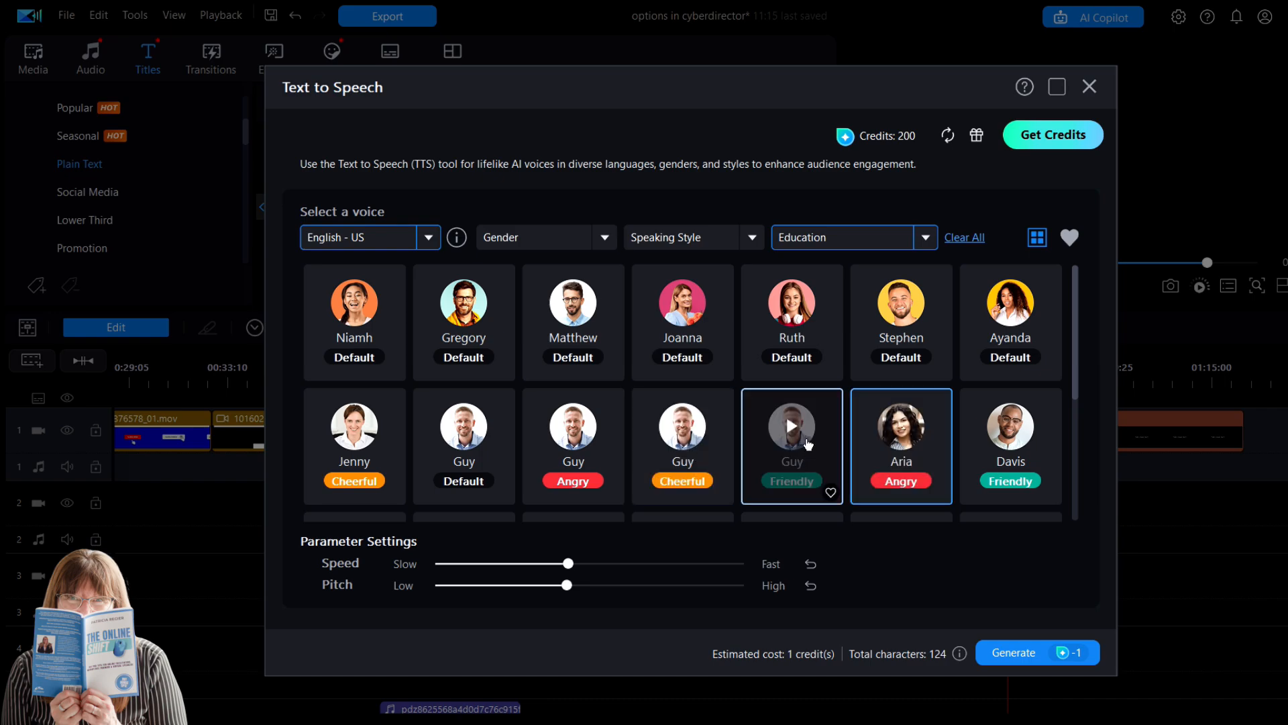
{"action": "scroll", "coordinate": [803, 457], "scroll_direction": "down", "scroll_amount": 3}
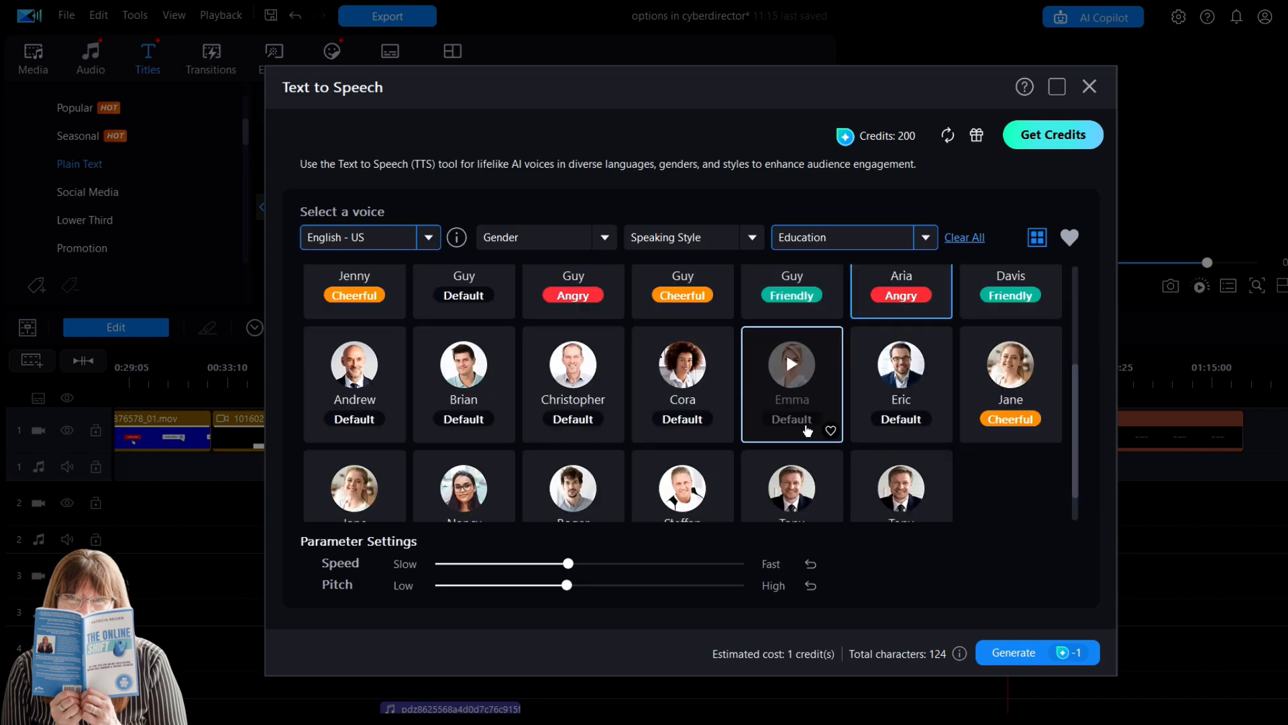
{"action": "scroll", "coordinate": [807, 430], "scroll_direction": "up", "scroll_amount": 3}
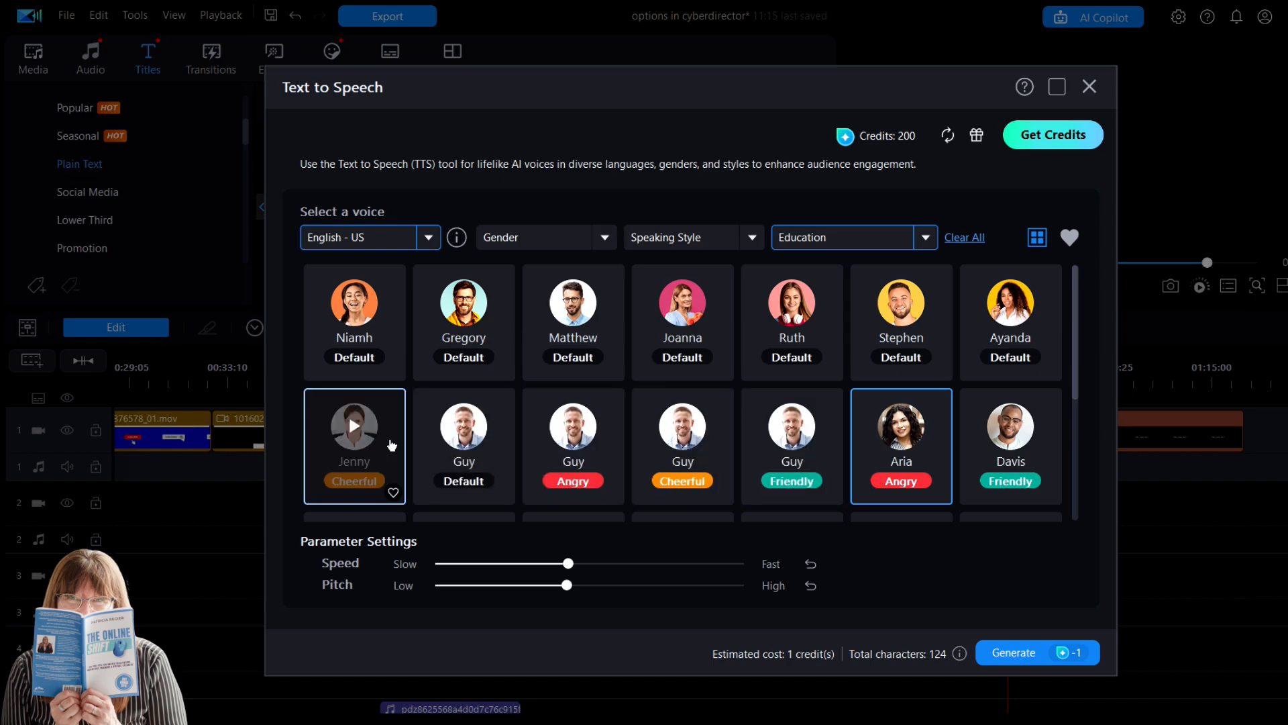
{"action": "scroll", "coordinate": [679, 336], "scroll_direction": "down", "scroll_amount": 3}
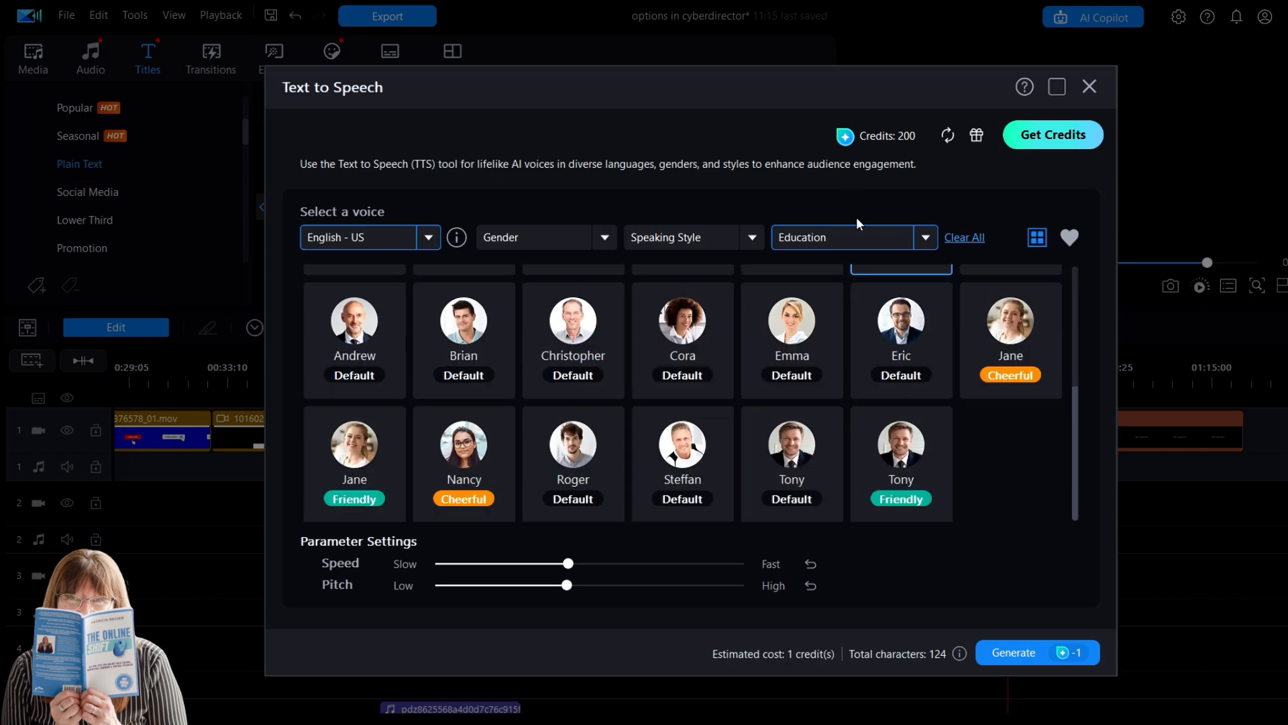
Filter the voices by the Narrative & Story use case and preview Kendra, Alia and Joanna.
{"action": "left_click", "coordinate": [923, 241]}
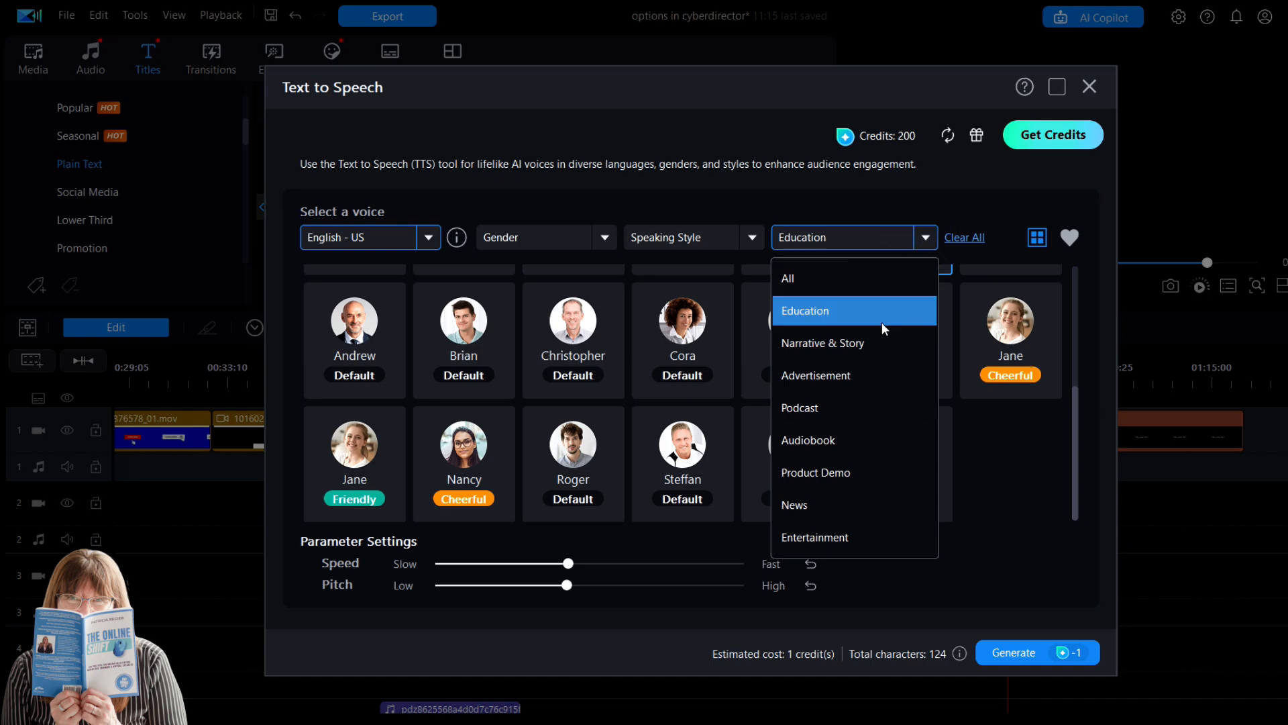
{"action": "left_click", "coordinate": [870, 345]}
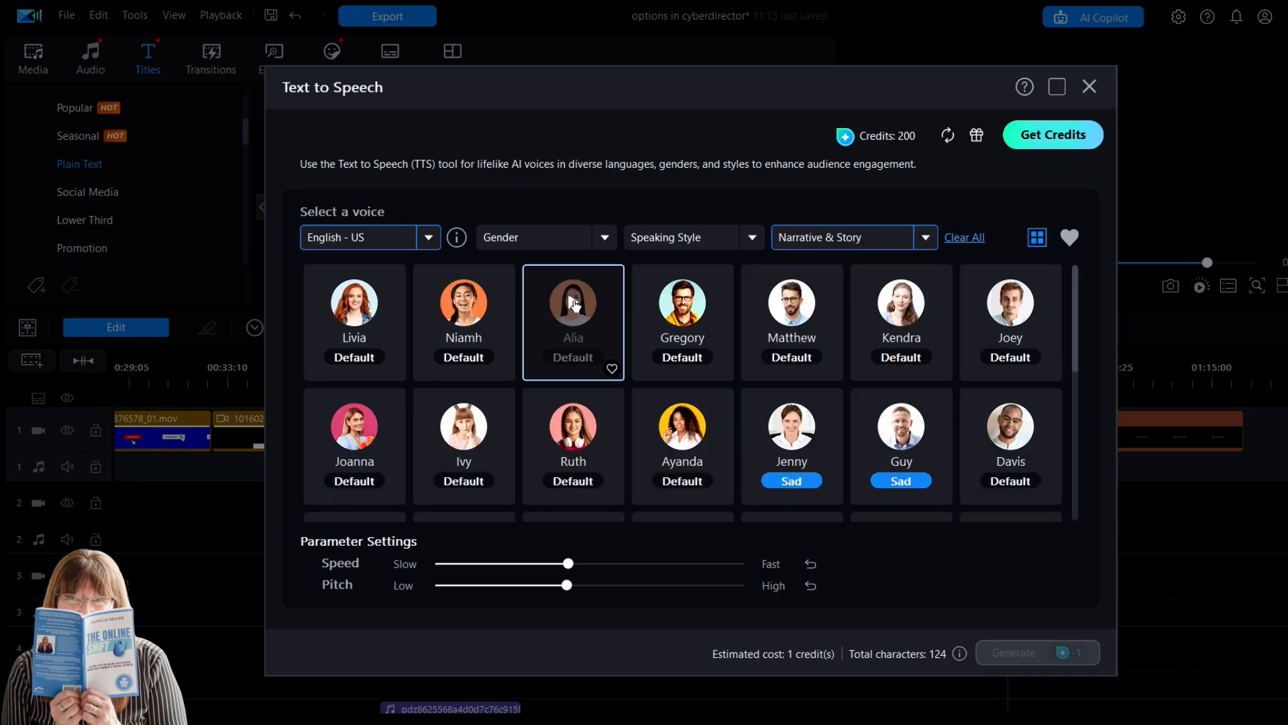
{"action": "left_click", "coordinate": [898, 306]}
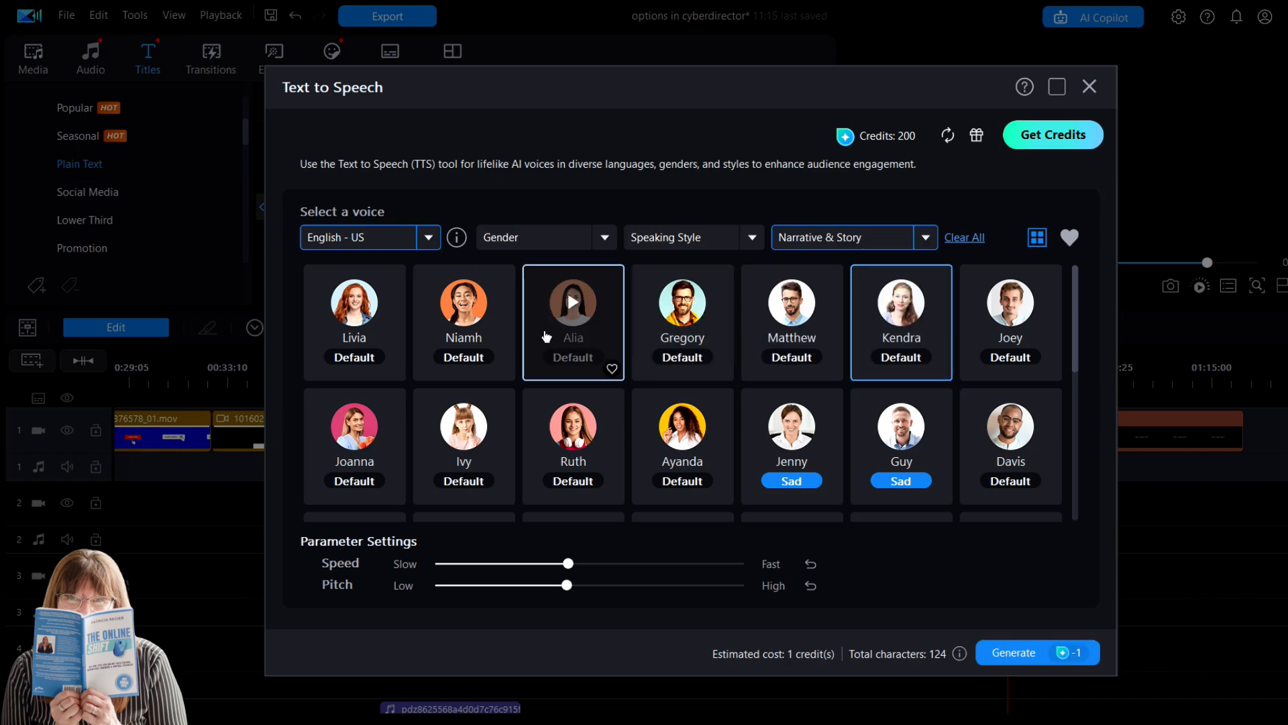
{"action": "left_click", "coordinate": [572, 310]}
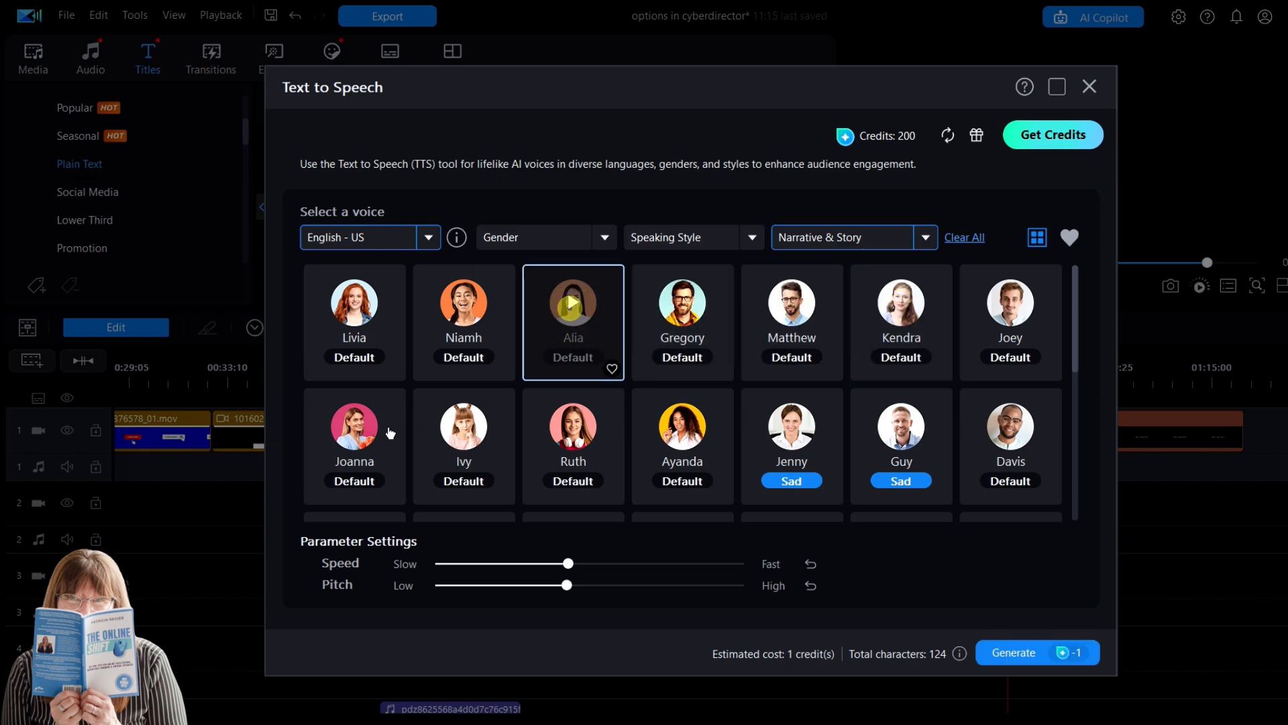
{"action": "left_click", "coordinate": [346, 432]}
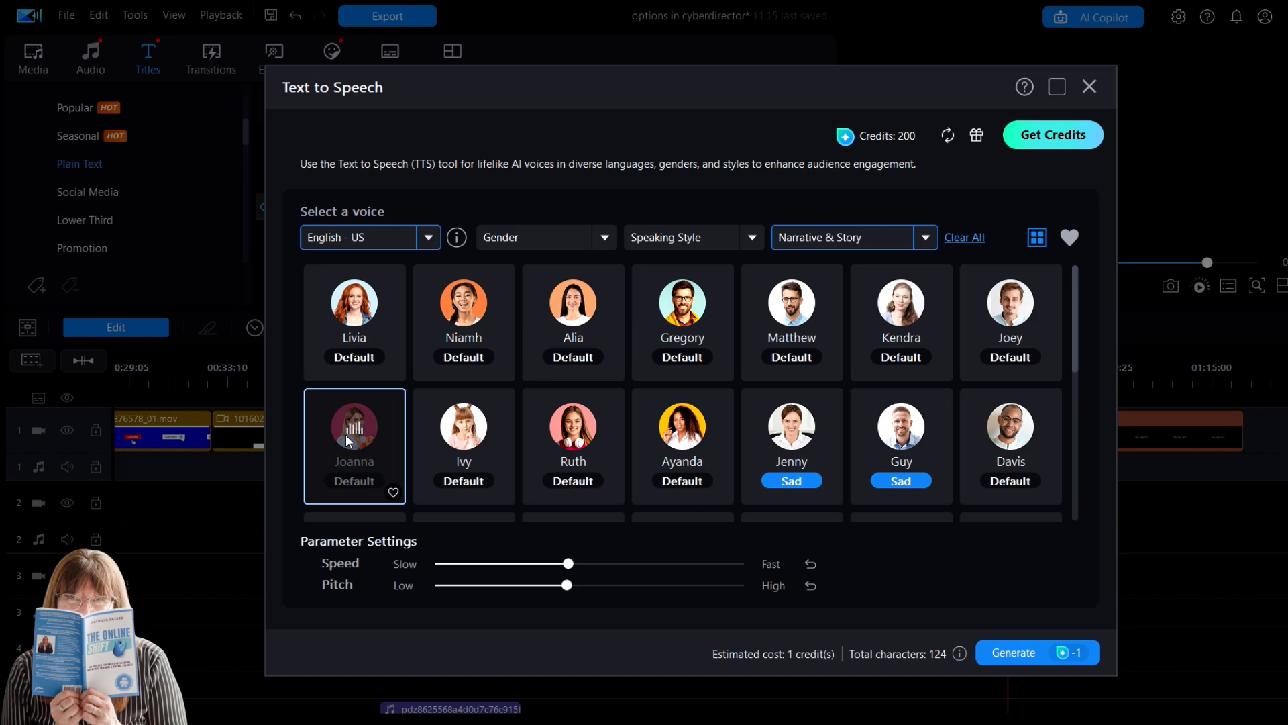
Look through the Narrative & Story voices, then reset the use case filter to All.
{"action": "scroll", "coordinate": [577, 430], "scroll_direction": "down", "scroll_amount": 3}
{"action": "scroll", "coordinate": [727, 417], "scroll_direction": "down", "scroll_amount": 3}
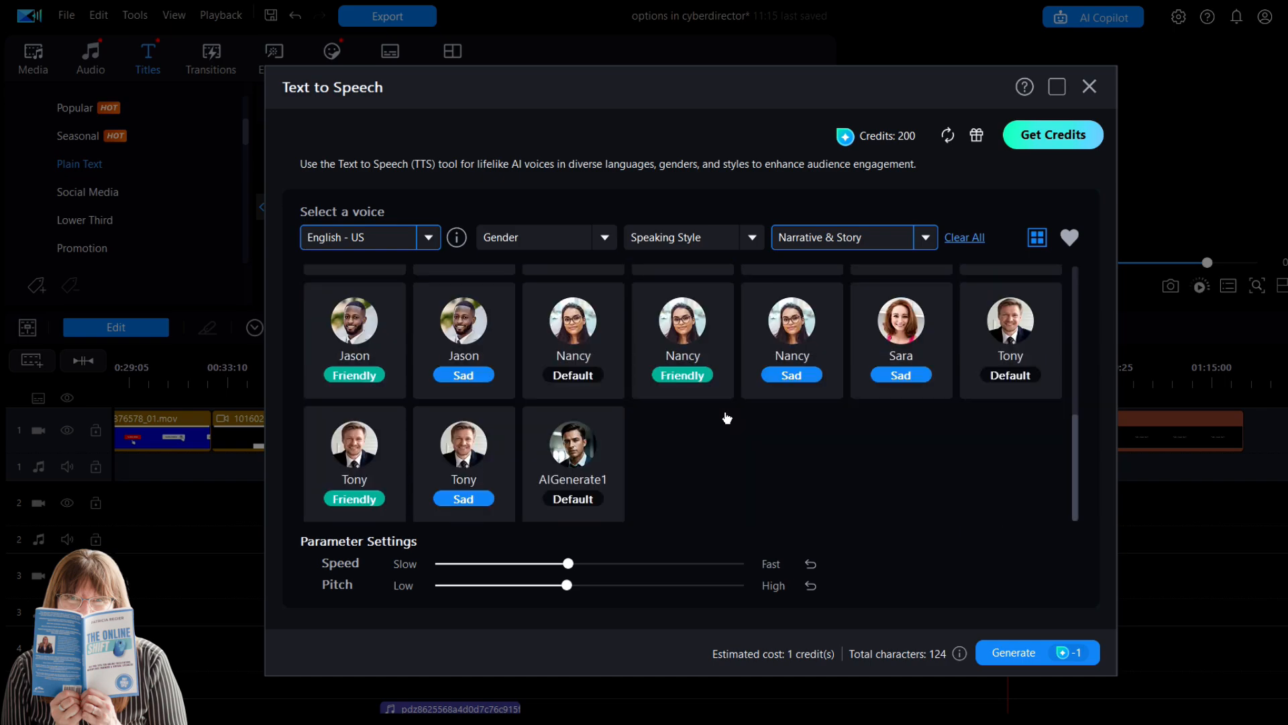
{"action": "scroll", "coordinate": [726, 412], "scroll_direction": "up", "scroll_amount": 6}
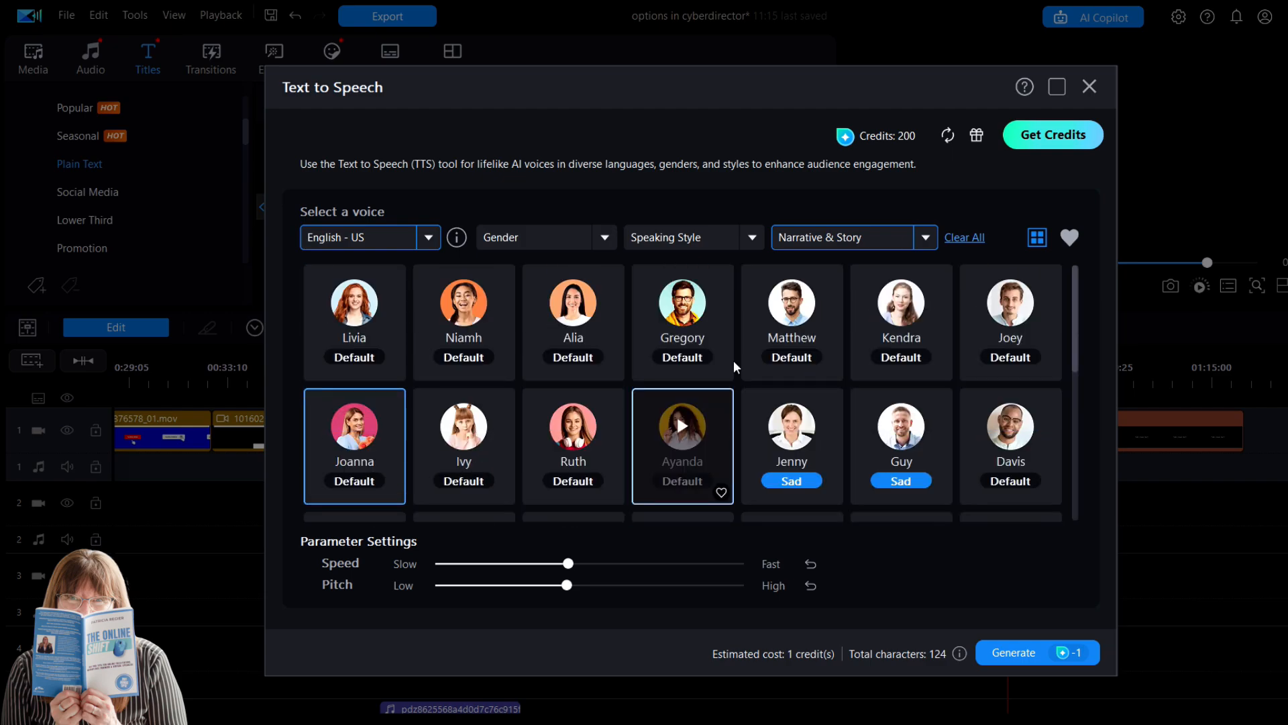
{"action": "left_click", "coordinate": [925, 237]}
{"action": "left_click", "coordinate": [855, 276]}
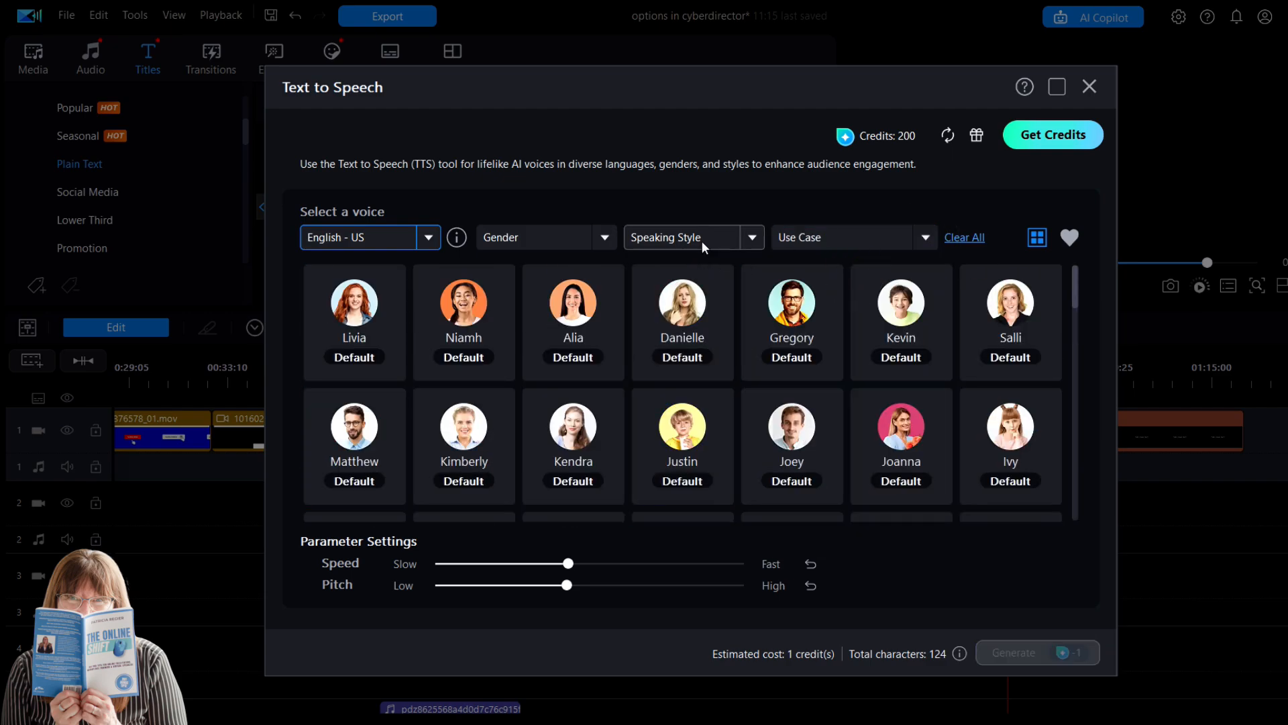
Filter the voices by the Default speaking style and Female gender, and select the Danielle voice.
{"action": "left_click", "coordinate": [753, 237]}
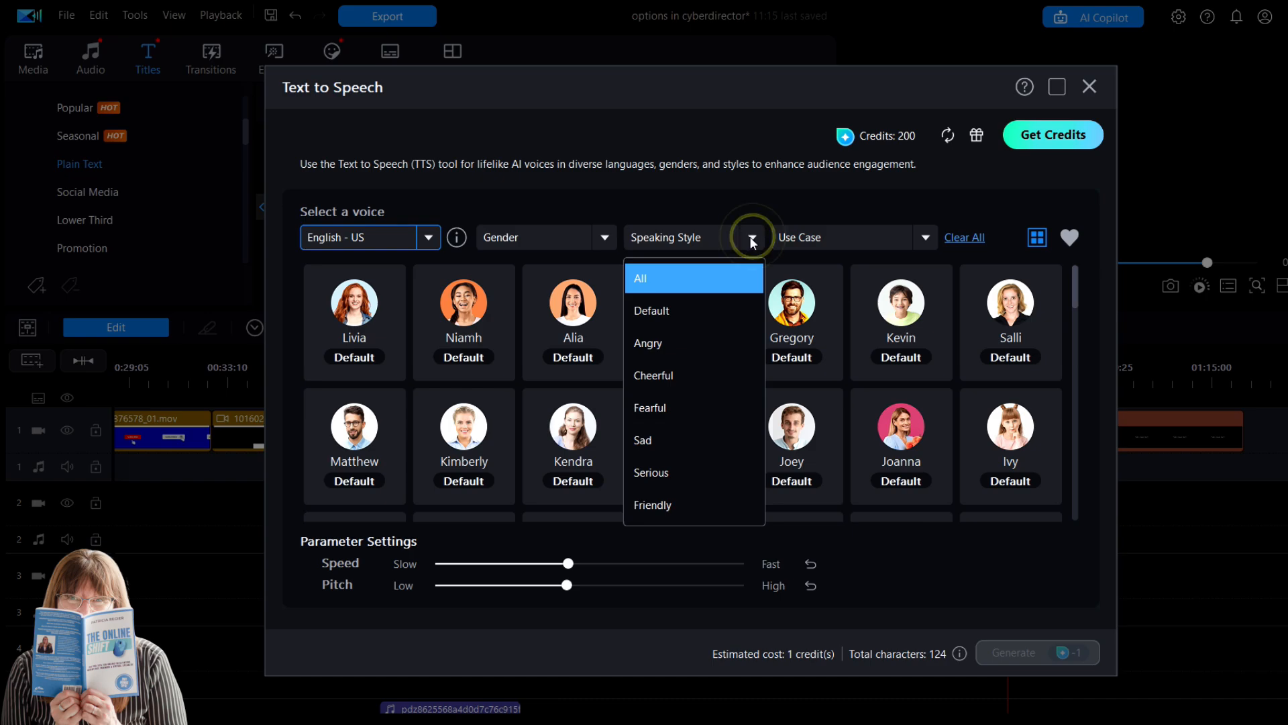
{"action": "left_click", "coordinate": [663, 310]}
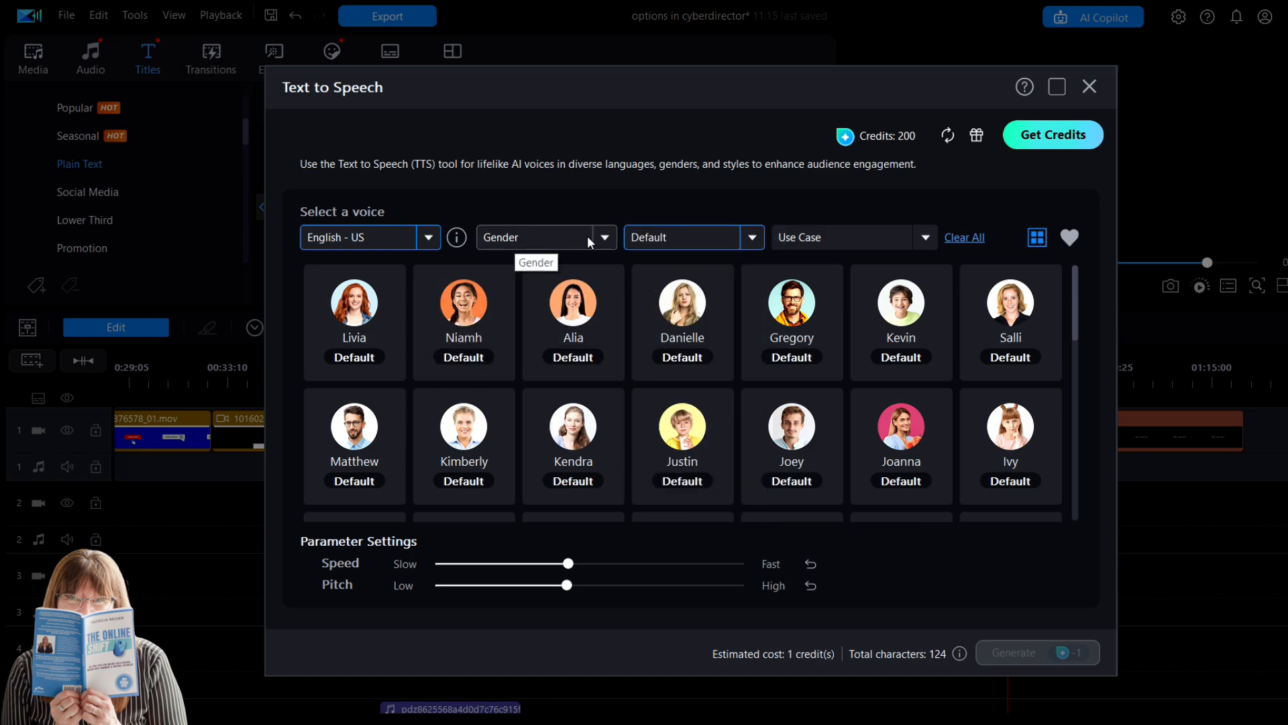
{"action": "left_click", "coordinate": [607, 236]}
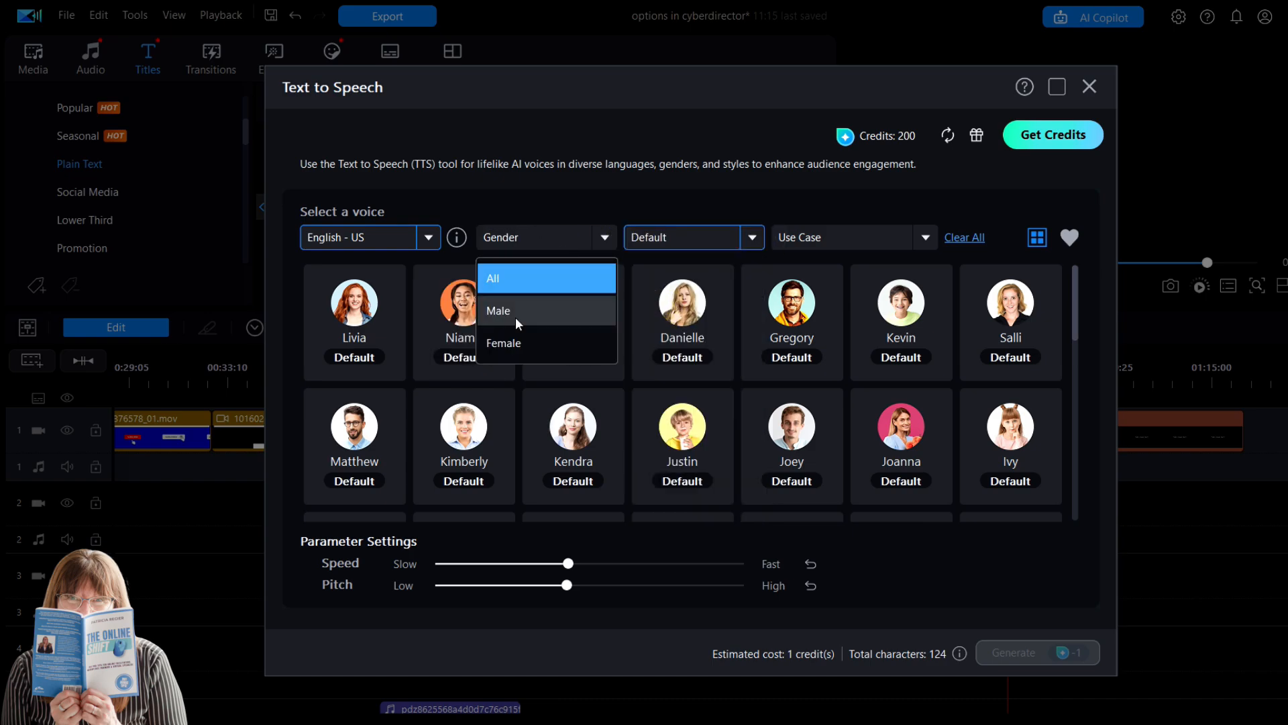
{"action": "left_click", "coordinate": [513, 339]}
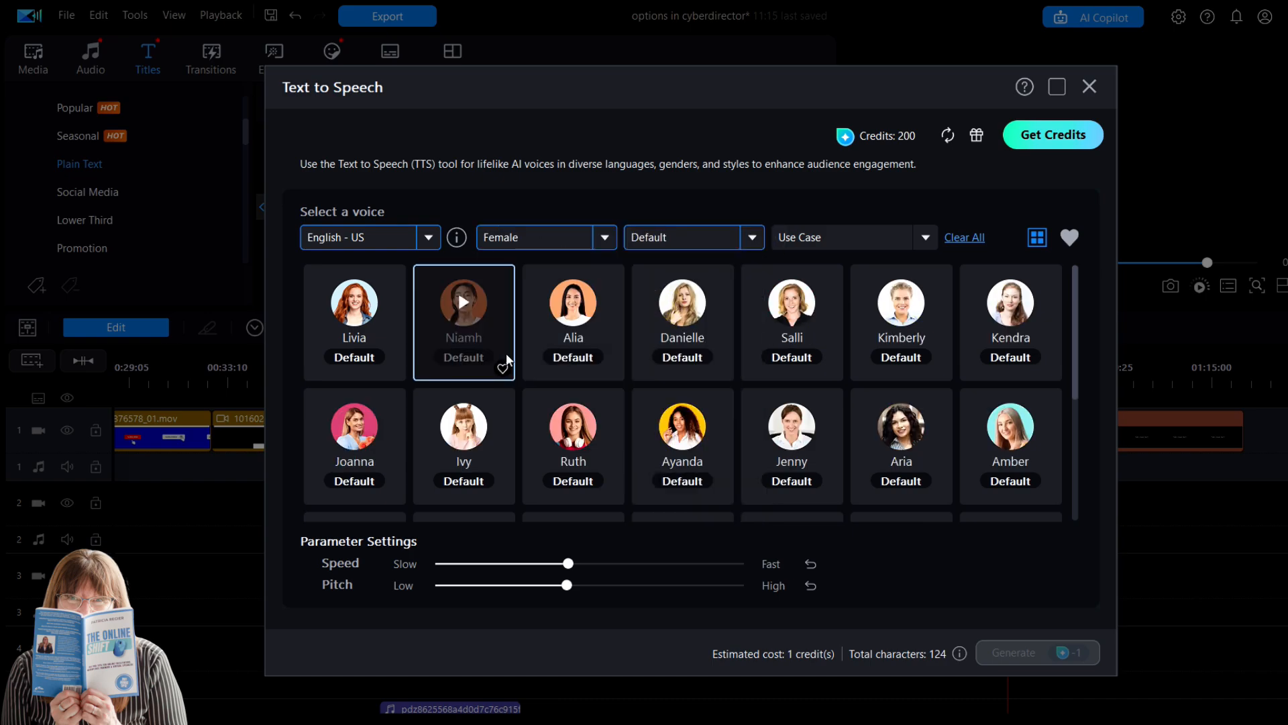
{"action": "left_click", "coordinate": [681, 303]}
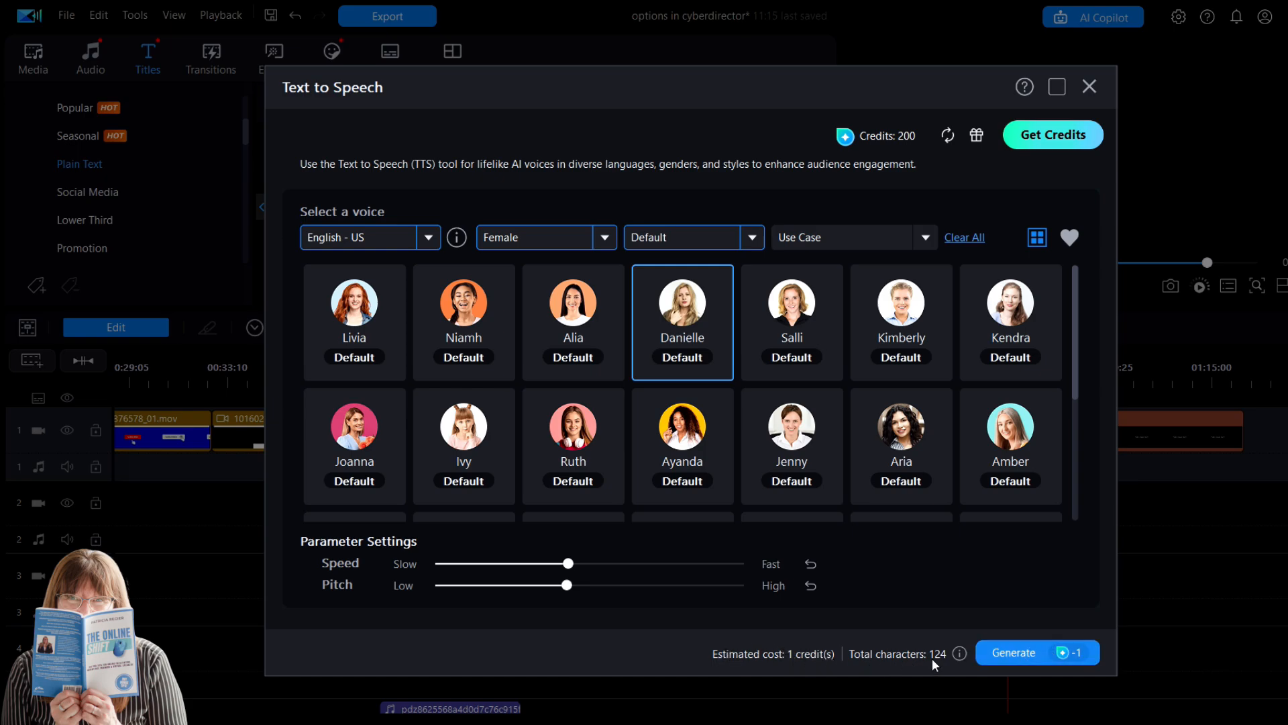
Try to generate the voiceover with the Danielle voice, accepting the credits notice.
{"action": "left_click", "coordinate": [1009, 650]}
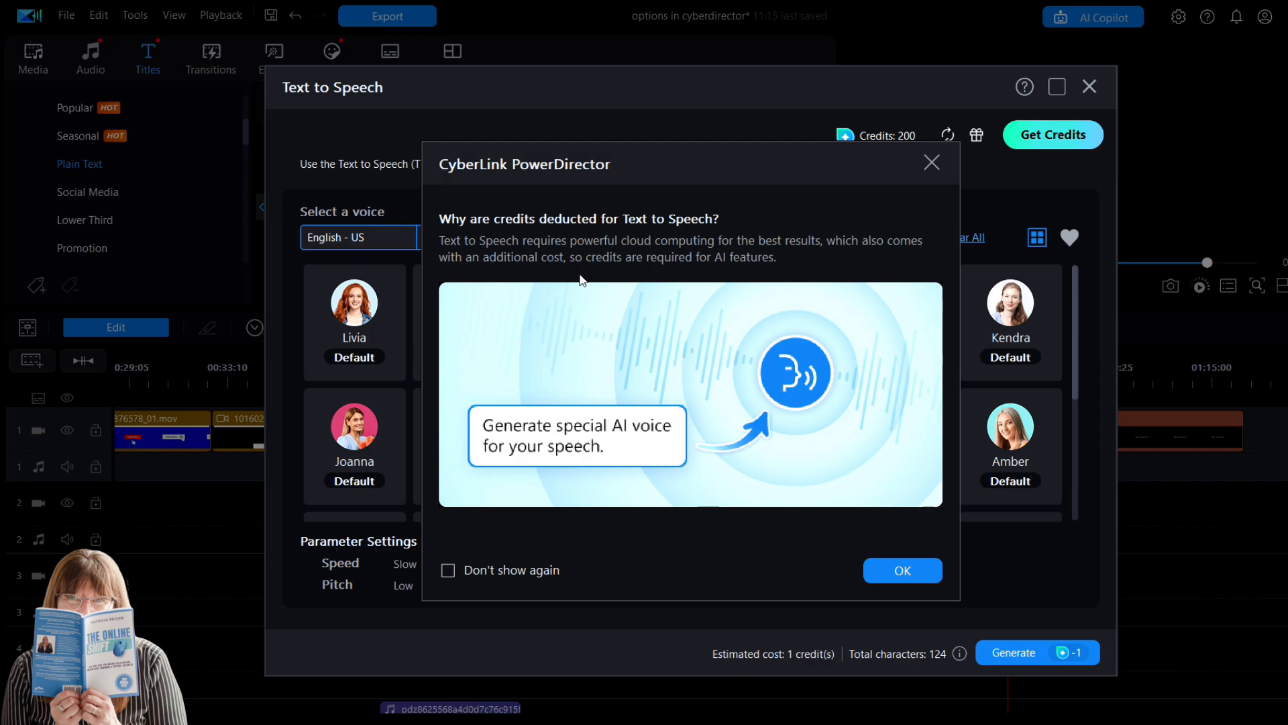
{"action": "left_click", "coordinate": [915, 572]}
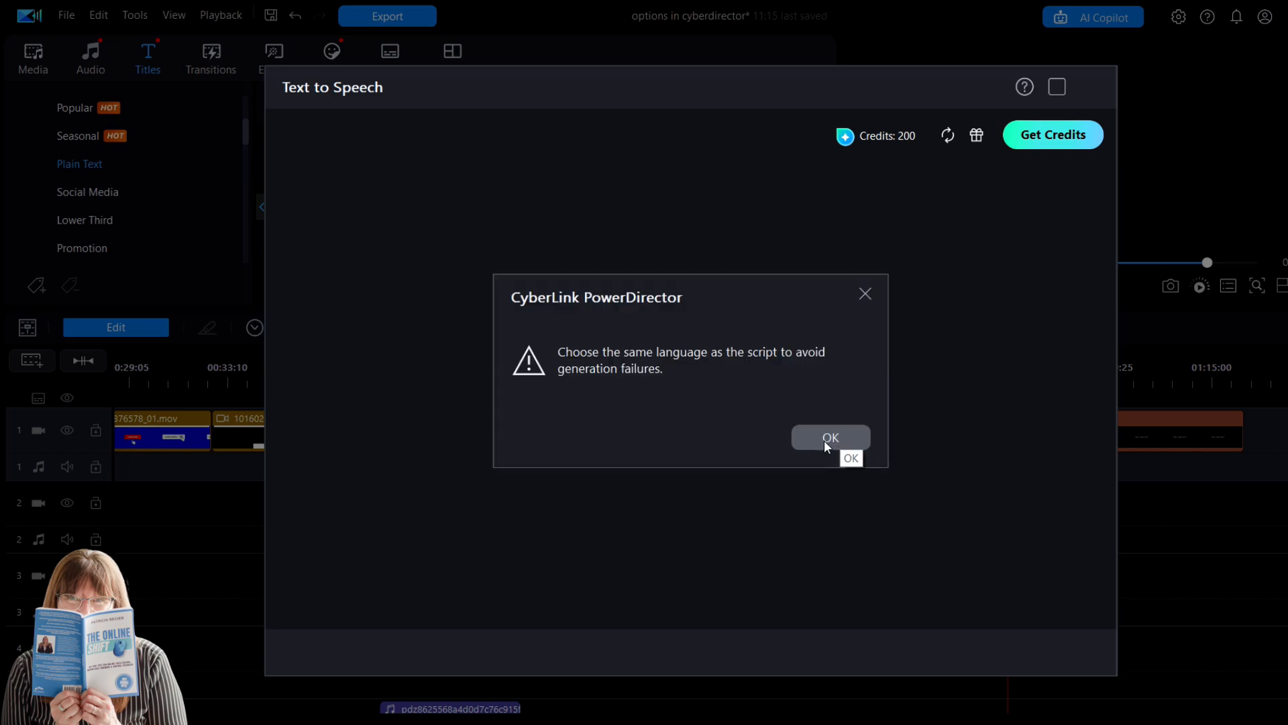
{"action": "left_click", "coordinate": [826, 440]}
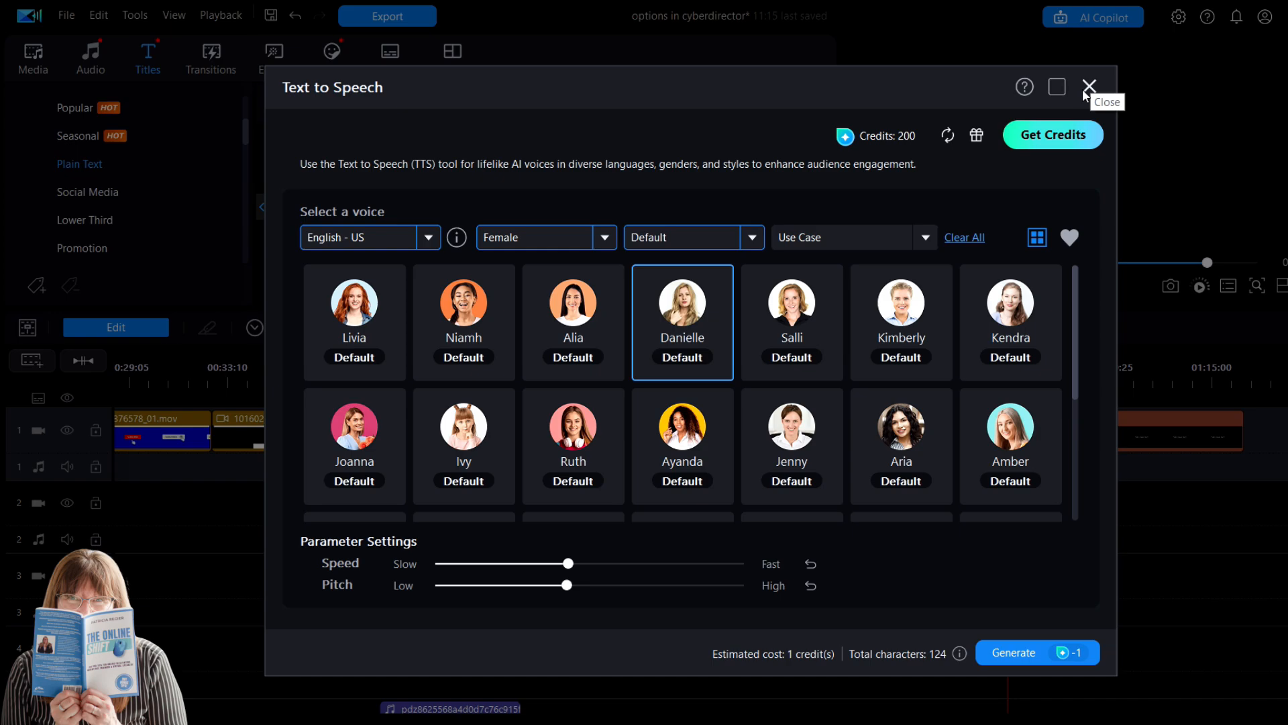
Generate the Danielle voiceover again, accept the credits notice, and return to the timeline.
{"action": "mouse_move", "coordinate": [676, 290]}
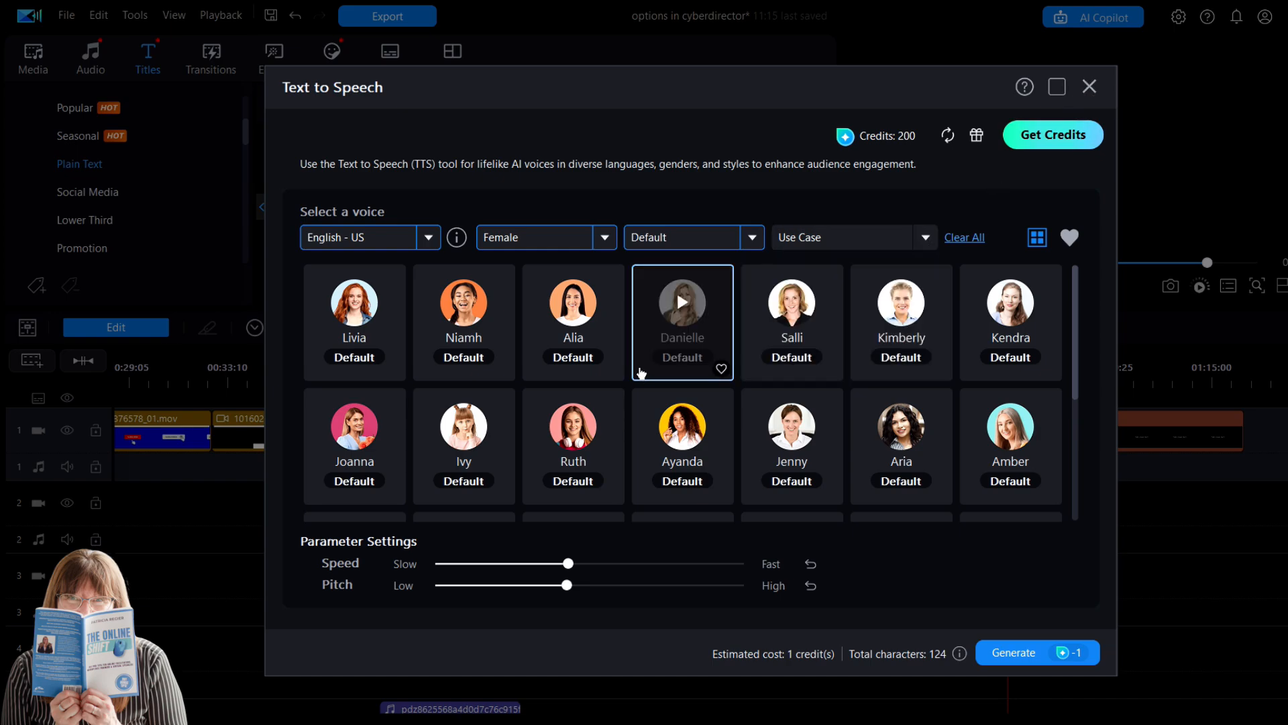
{"action": "left_click", "coordinate": [1039, 656]}
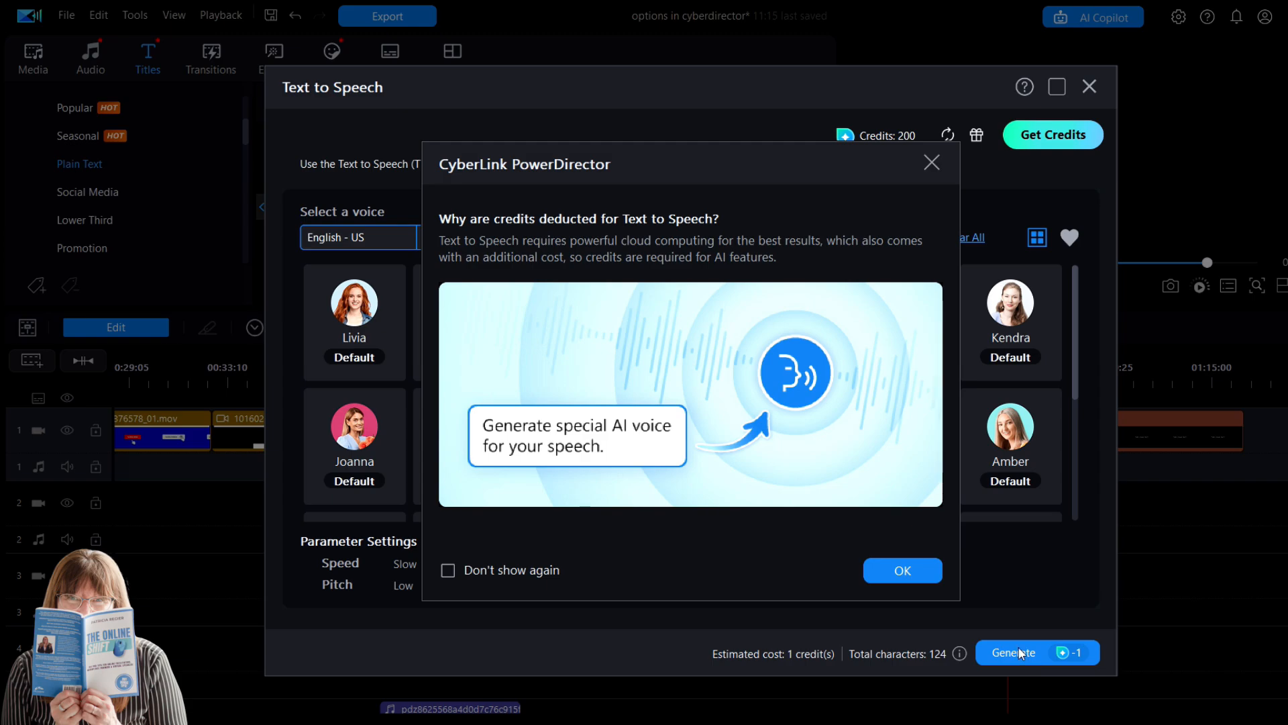
{"action": "left_click", "coordinate": [897, 577]}
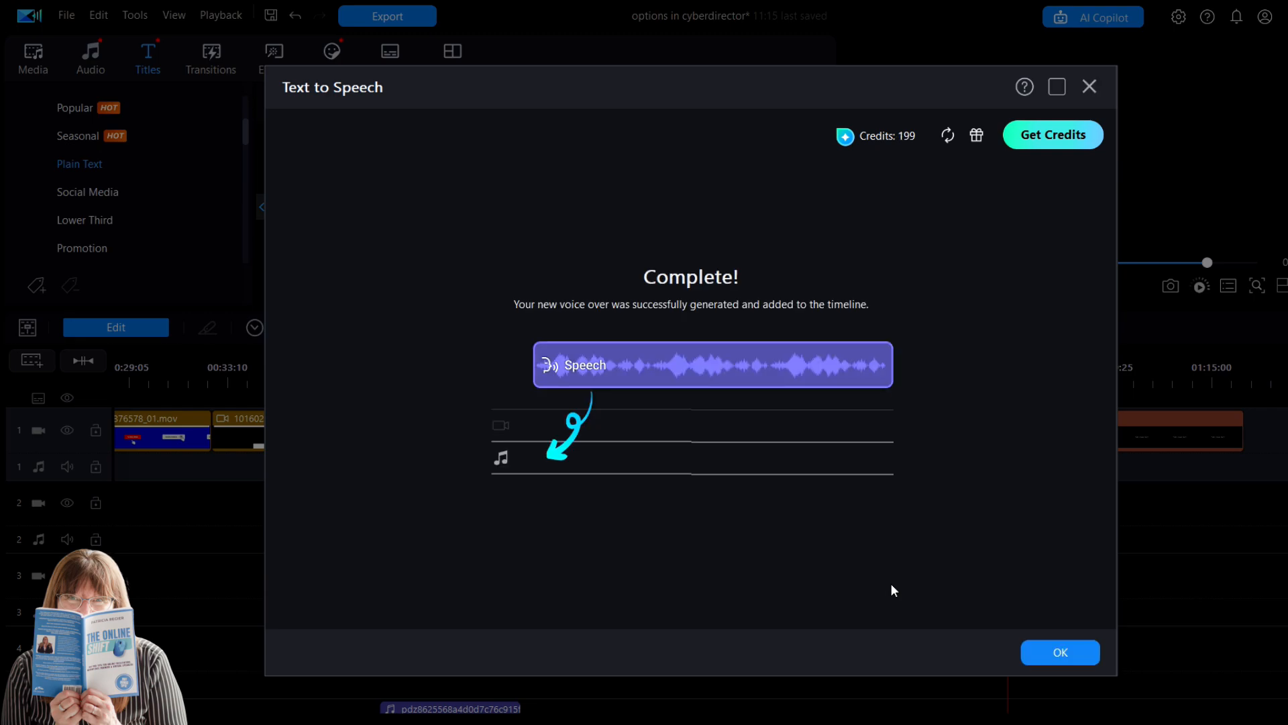
{"action": "left_click", "coordinate": [1061, 651]}
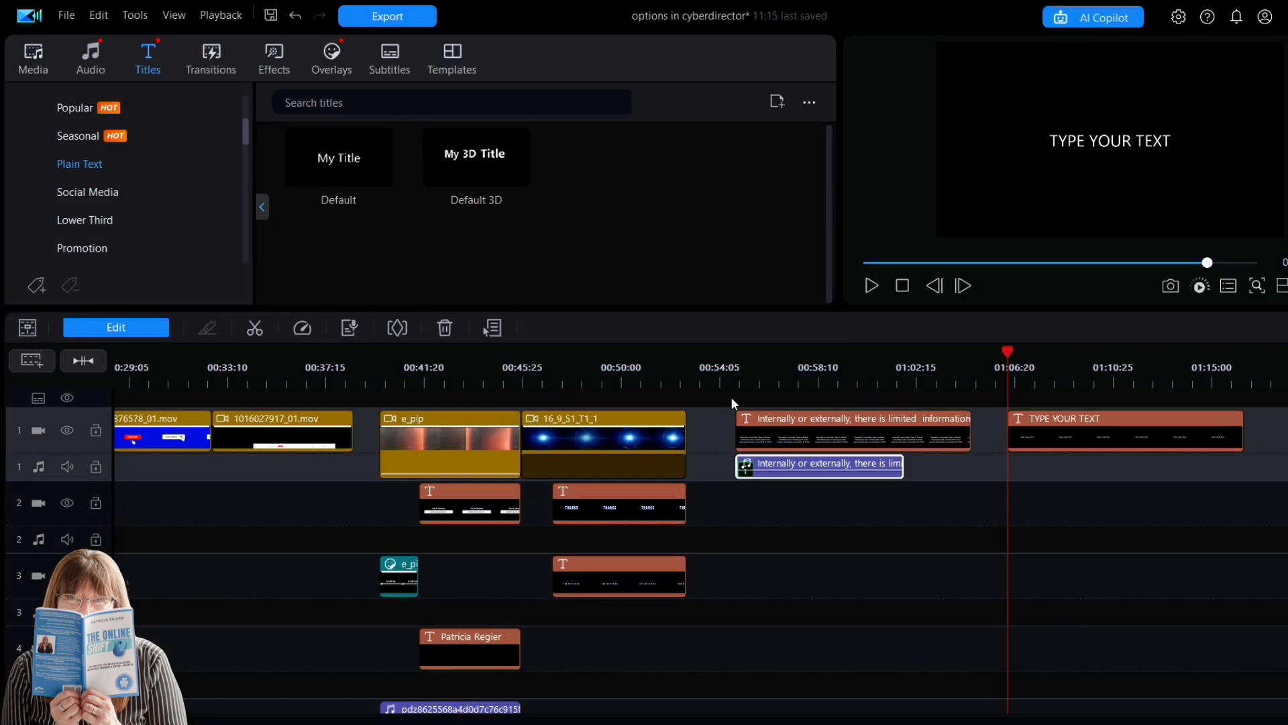
Play the generated voiceover from the start of its title clip at 00:54:26, and select the title clip.
{"action": "left_click", "coordinate": [736, 375]}
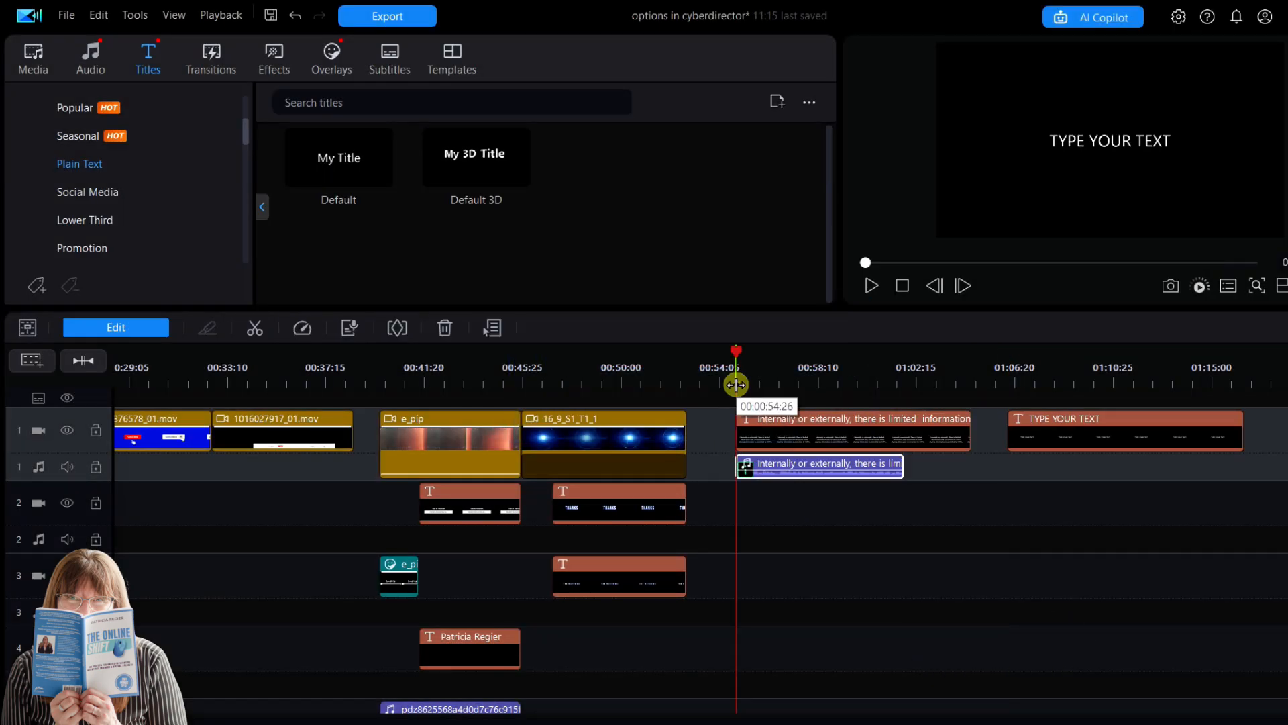
{"action": "left_click", "coordinate": [871, 287]}
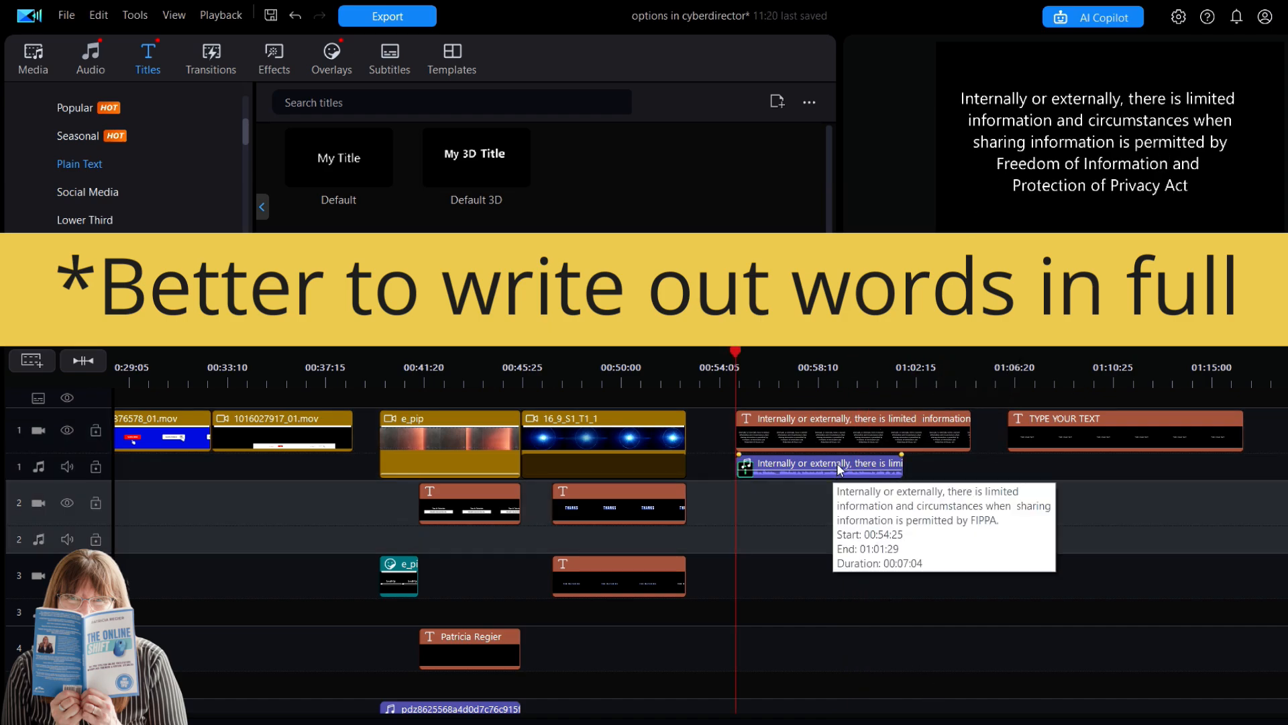
{"action": "left_click", "coordinate": [775, 438]}
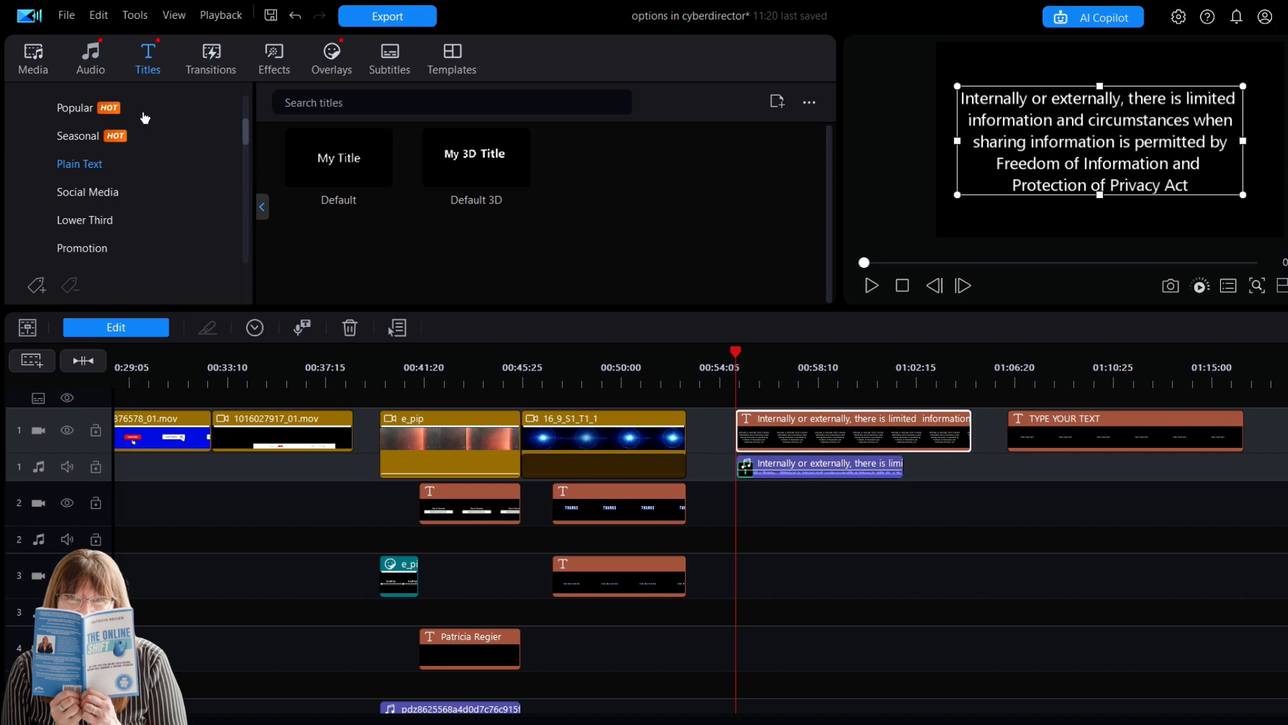
Place the generated speech from the Subtitle to Speech audio library on audio track 2, aligned with the title clip's start, and play it.
{"action": "left_click", "coordinate": [89, 52]}
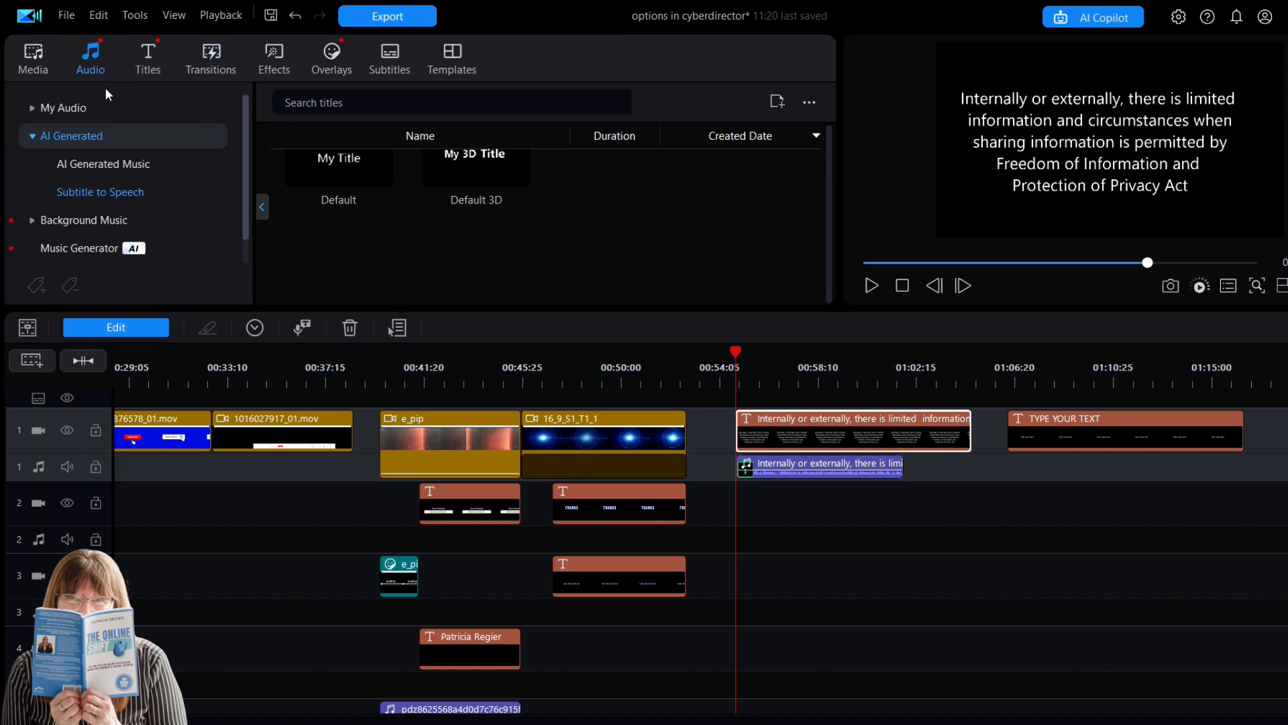
{"action": "left_click", "coordinate": [132, 193]}
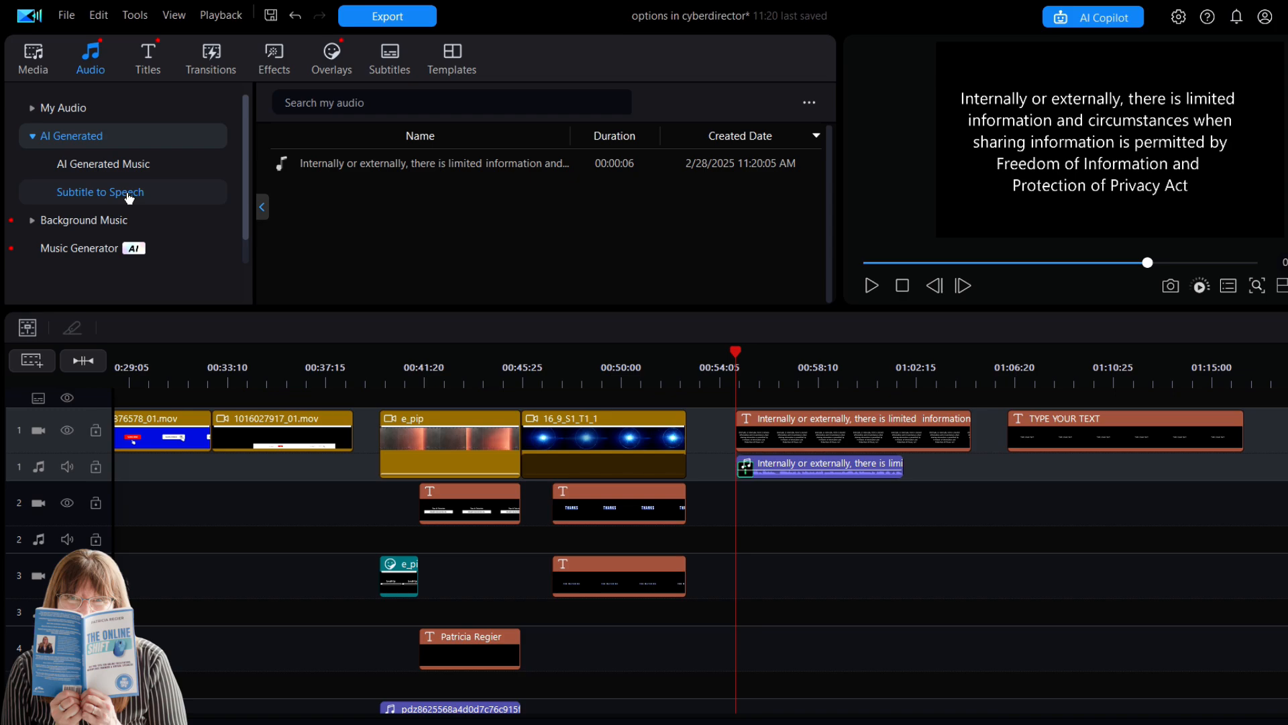
{"action": "double_click", "coordinate": [363, 172]}
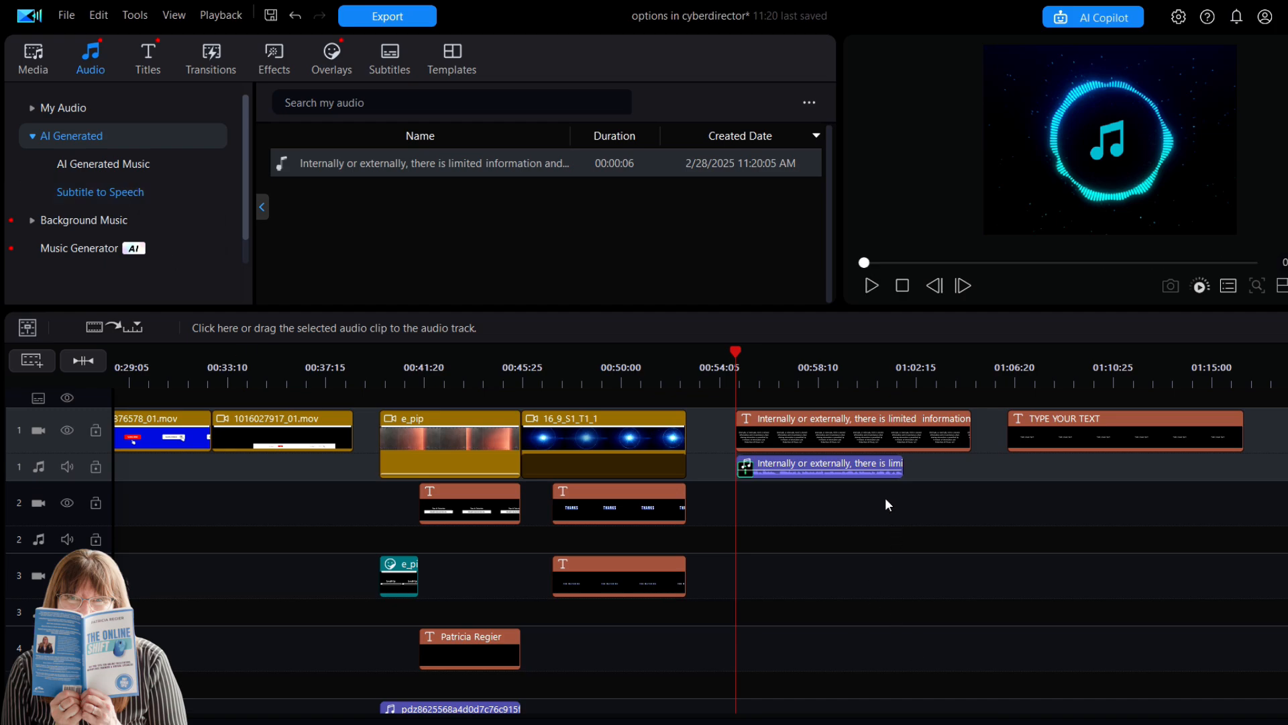
{"action": "left_click_drag", "start_coordinate": [445, 164], "coordinate": [743, 537]}
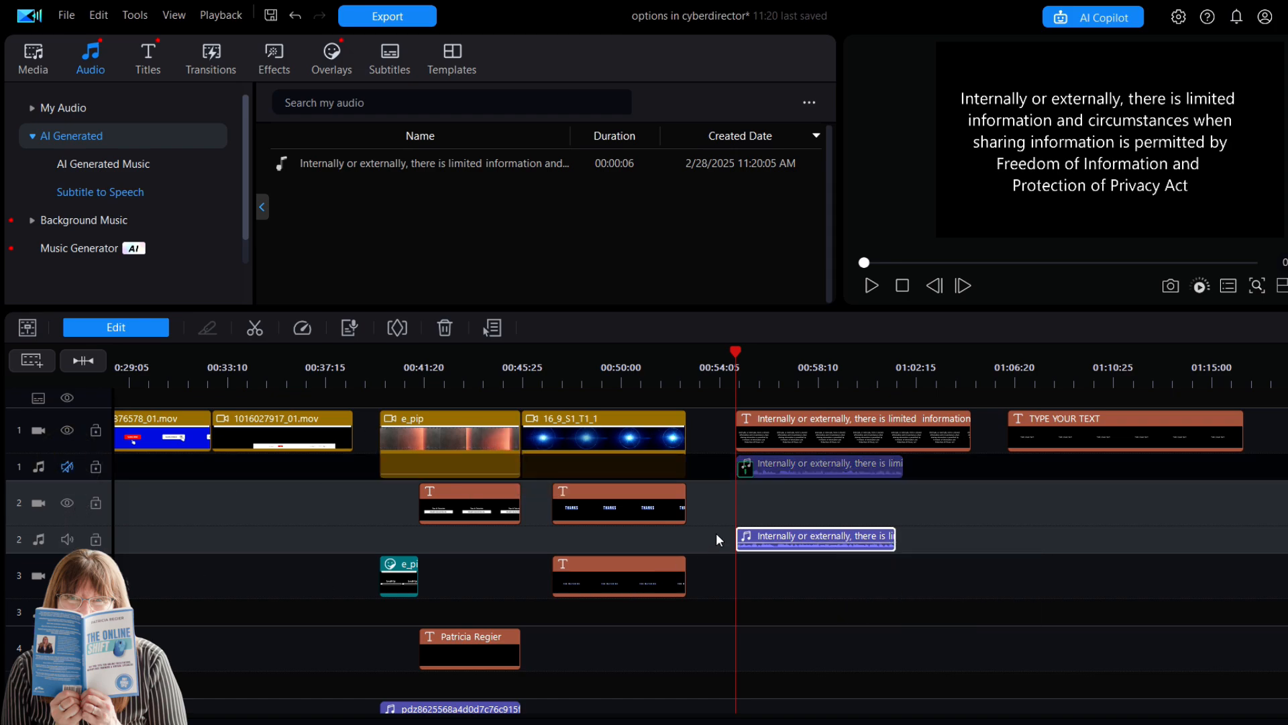
{"action": "left_click", "coordinate": [870, 287]}
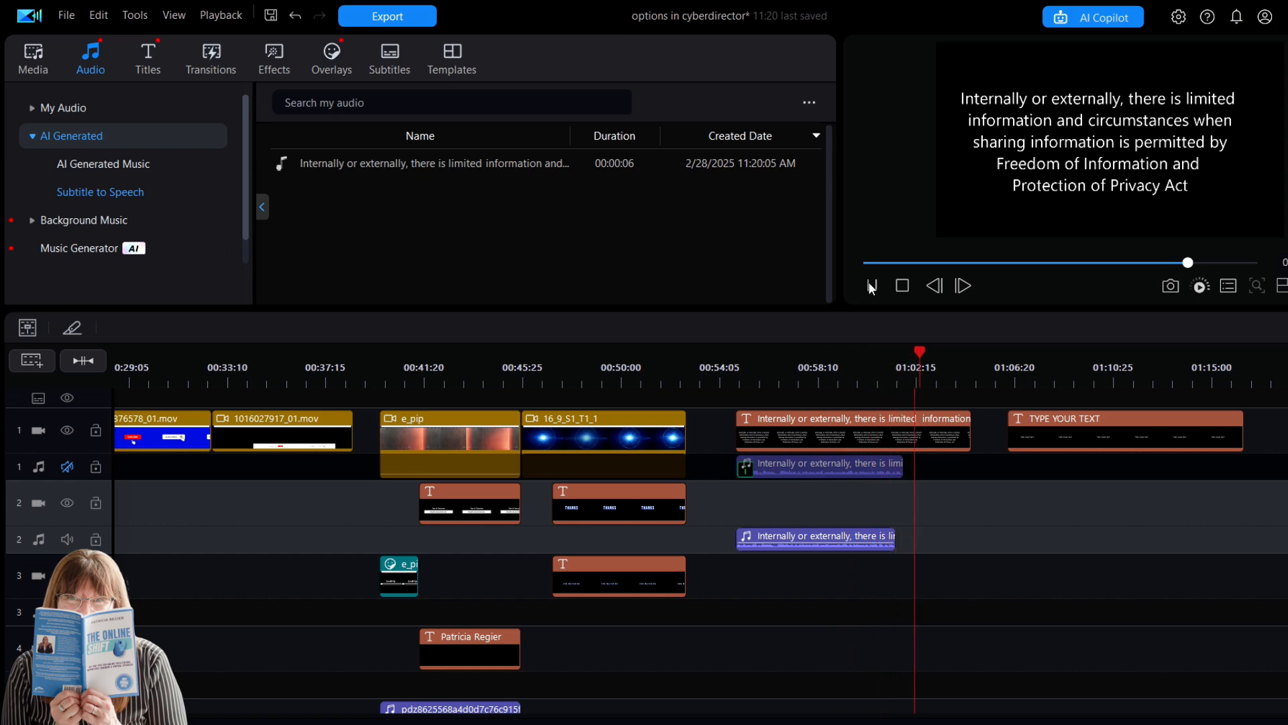
{"action": "left_click", "coordinate": [872, 286]}
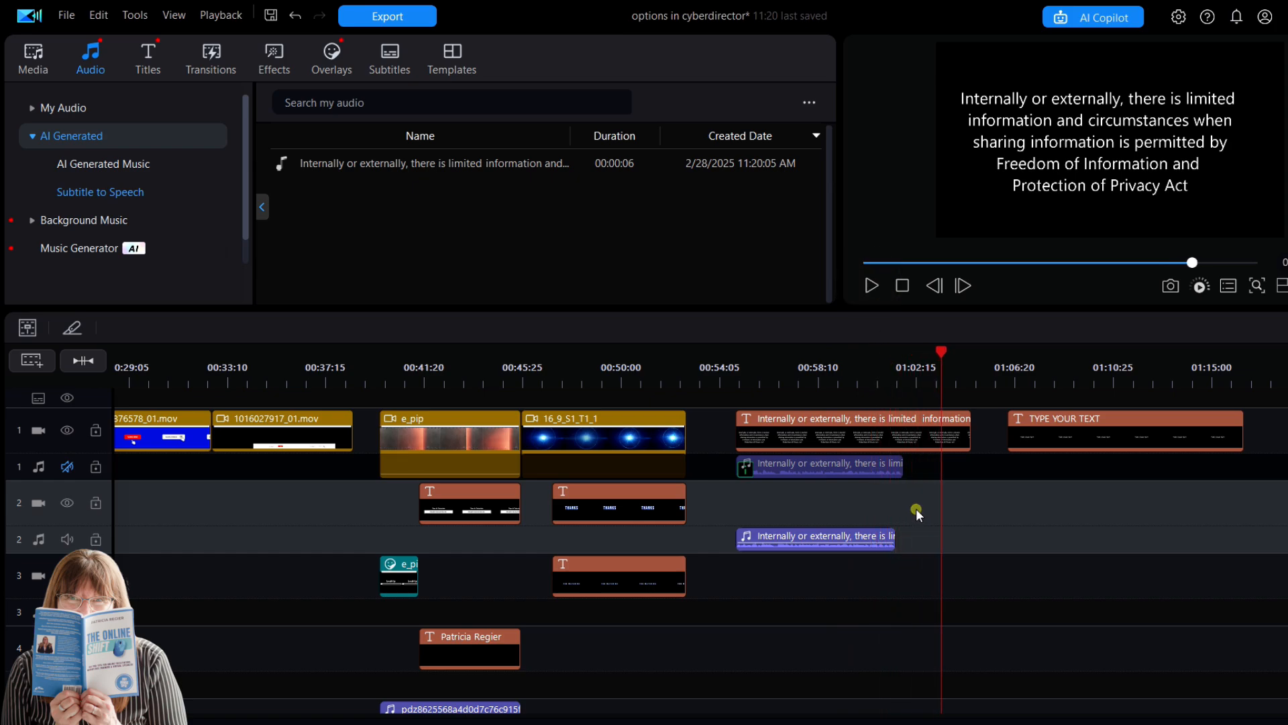
Unmute audio track 1, mute audio track 2, and play the track 1 voiceover from the middle of the clip.
{"action": "left_click", "coordinate": [67, 466]}
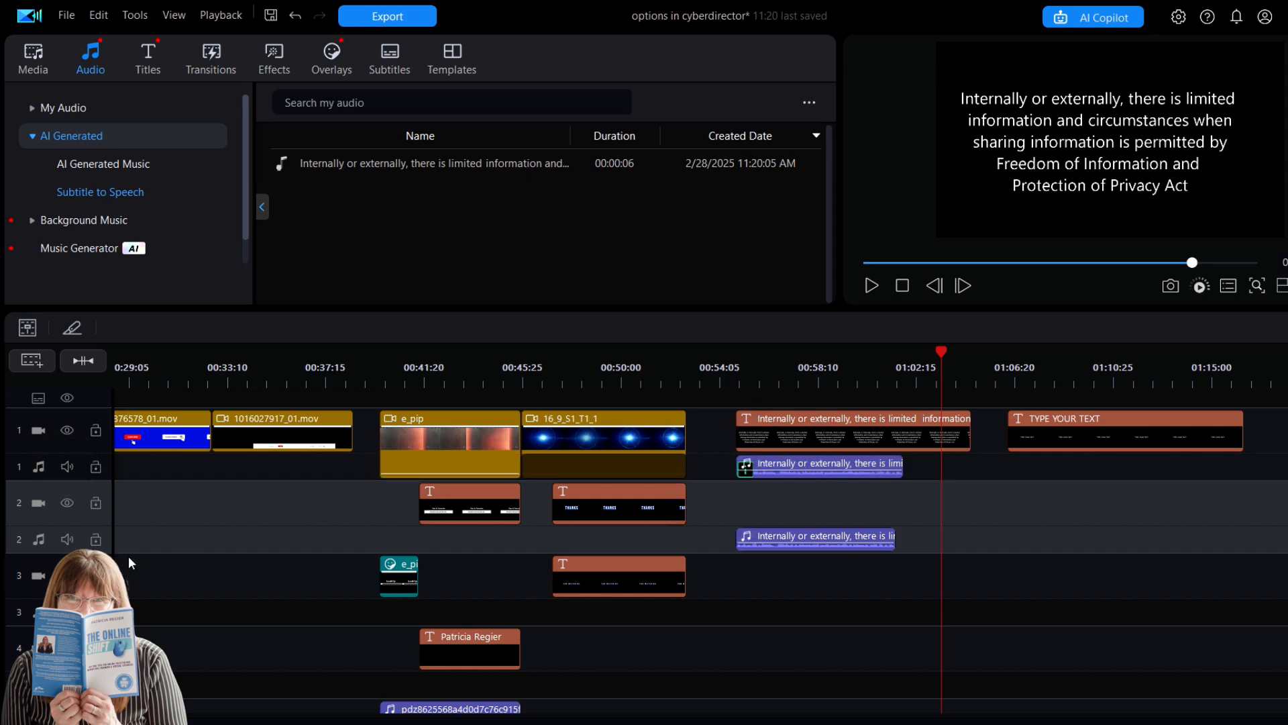
{"action": "left_click", "coordinate": [67, 540]}
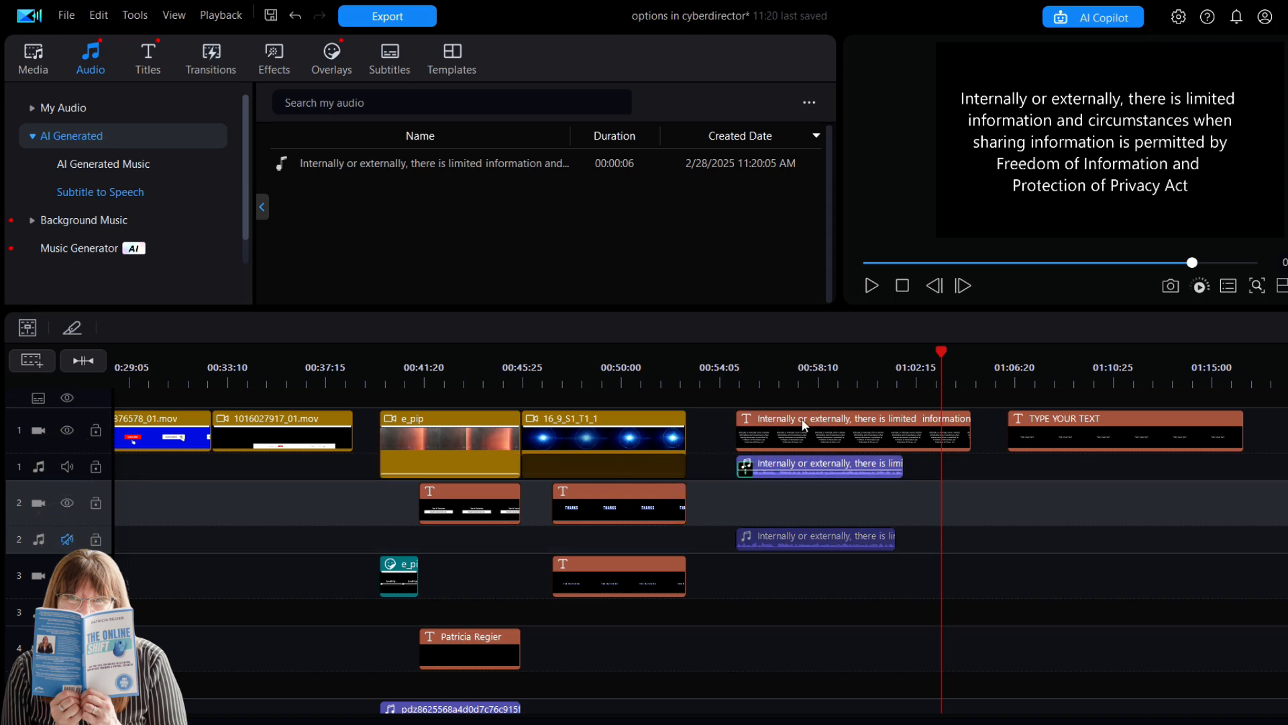
{"action": "left_click", "coordinate": [850, 381]}
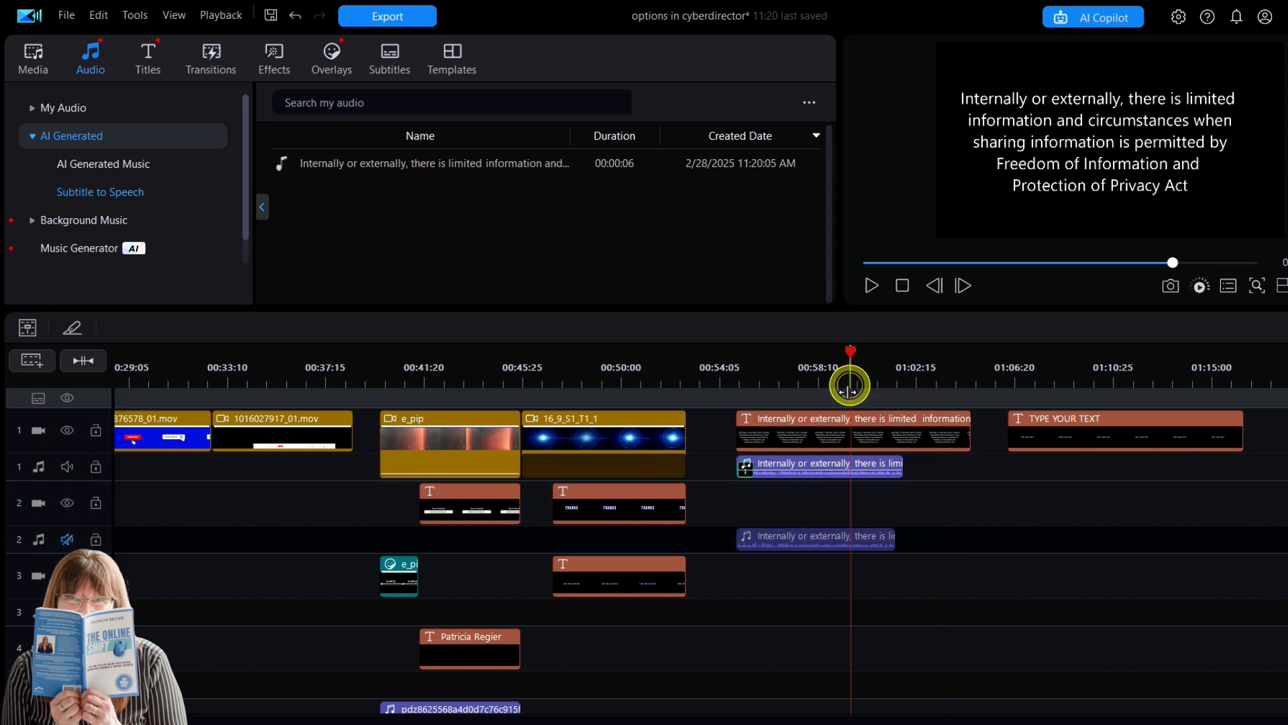
{"action": "left_click", "coordinate": [871, 286]}
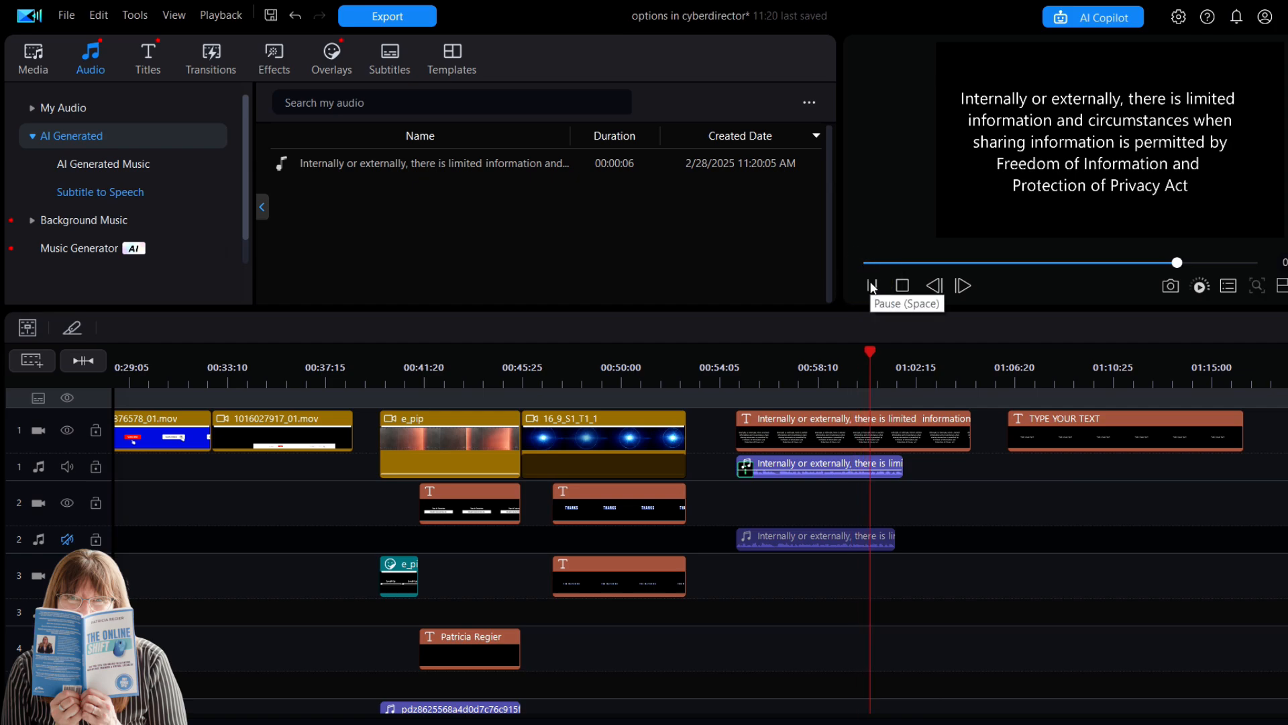
{"action": "left_click", "coordinate": [871, 284]}
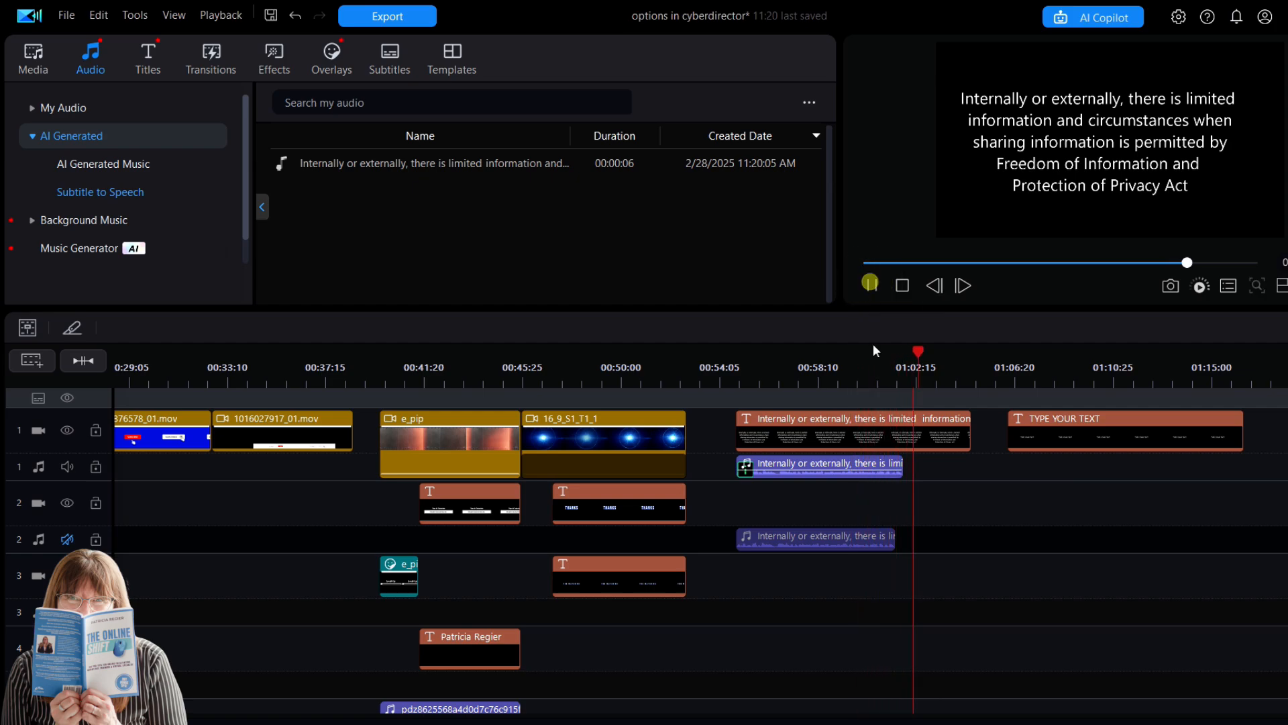
Remove the voiceover from audio track 1, leaving the gap, and move the track 2 copy onto audio track 1 after the title clip.
{"action": "left_click", "coordinate": [843, 464]}
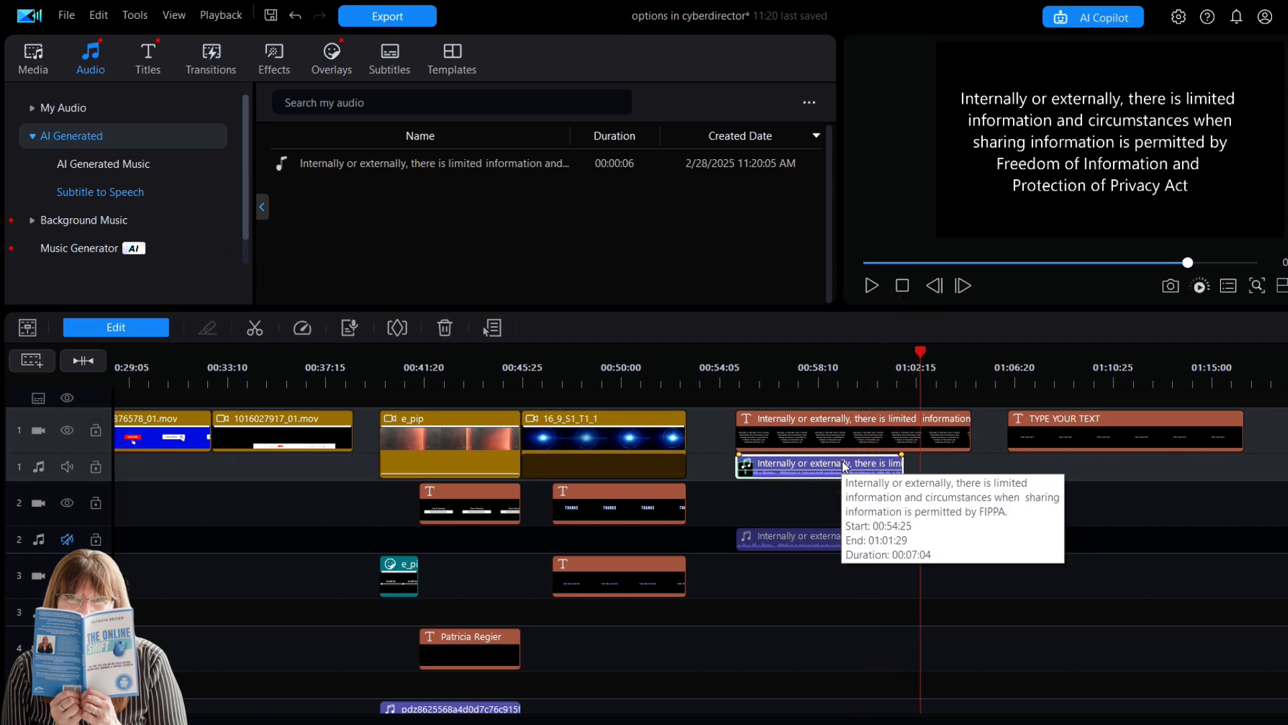
{"action": "key", "text": "Delete"}
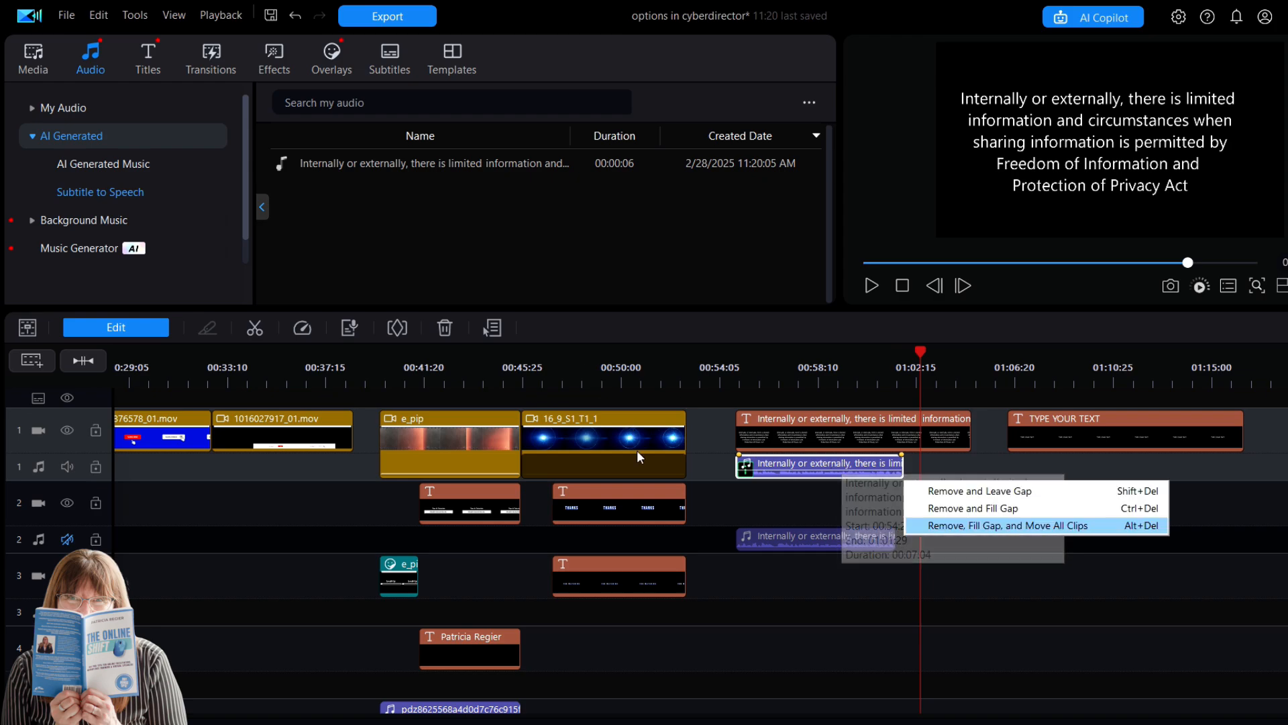
{"action": "left_click", "coordinate": [987, 488]}
{"action": "left_click_drag", "start_coordinate": [826, 536], "coordinate": [830, 456]}
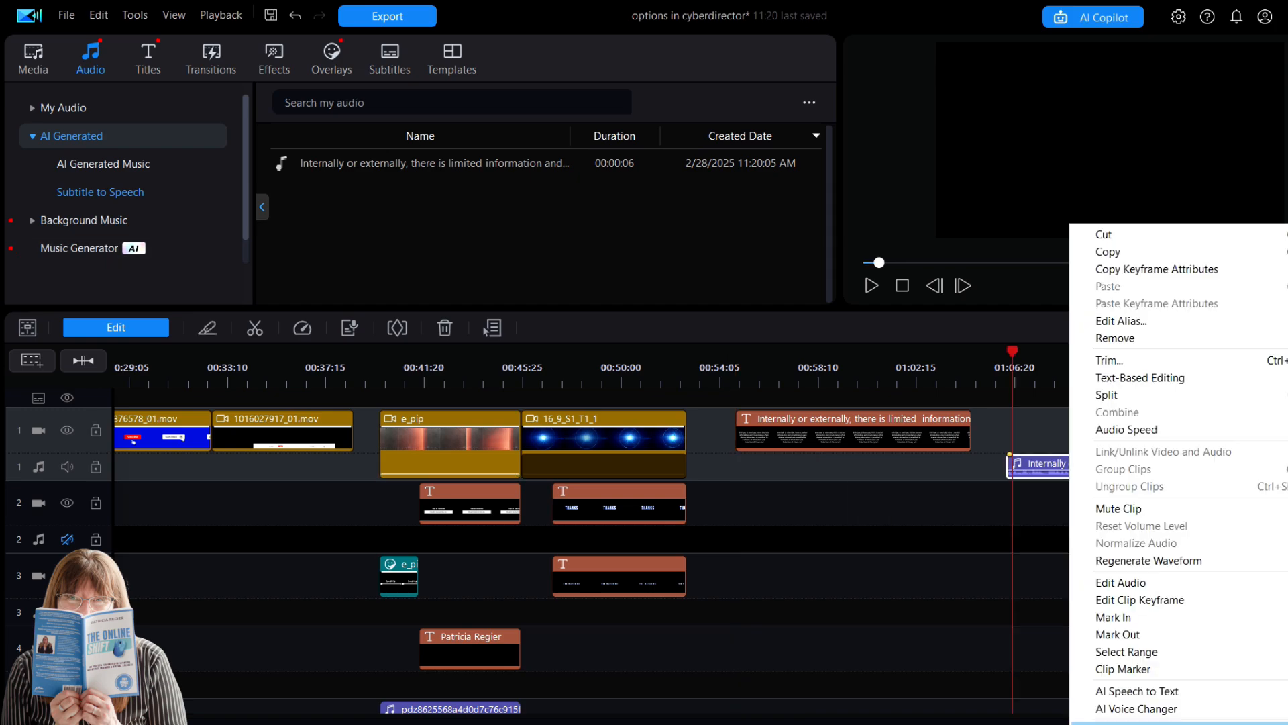
Open the voiceover clip in AudioDirector, send the original file back to PowerDirector unedited, and save the project.
{"action": "left_click", "coordinate": [1129, 588]}
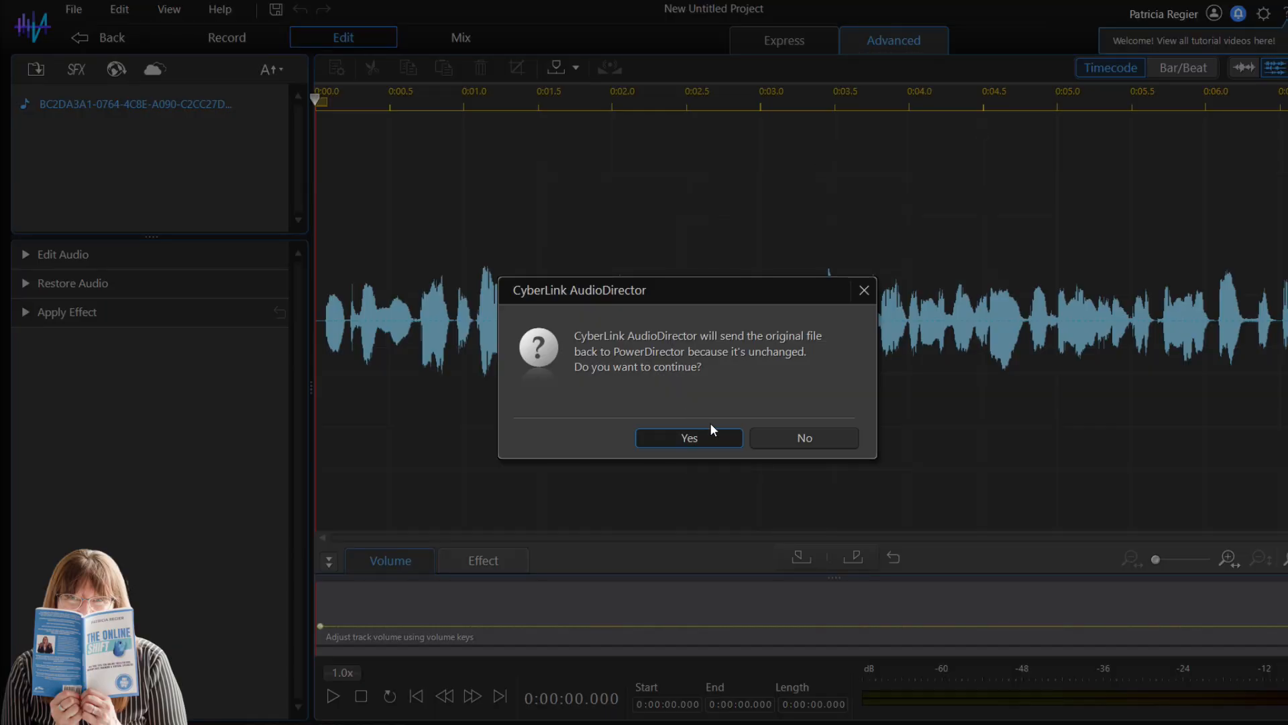
{"action": "left_click", "coordinate": [714, 438]}
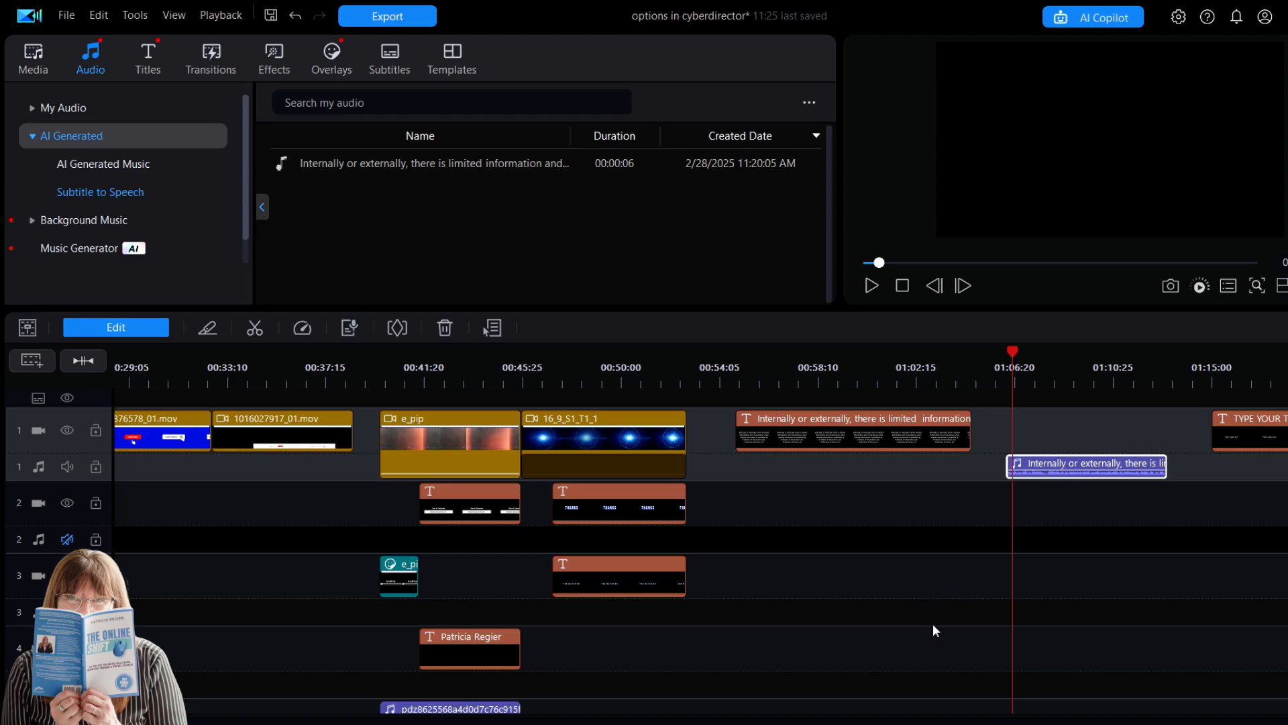
{"action": "left_click", "coordinate": [270, 14]}
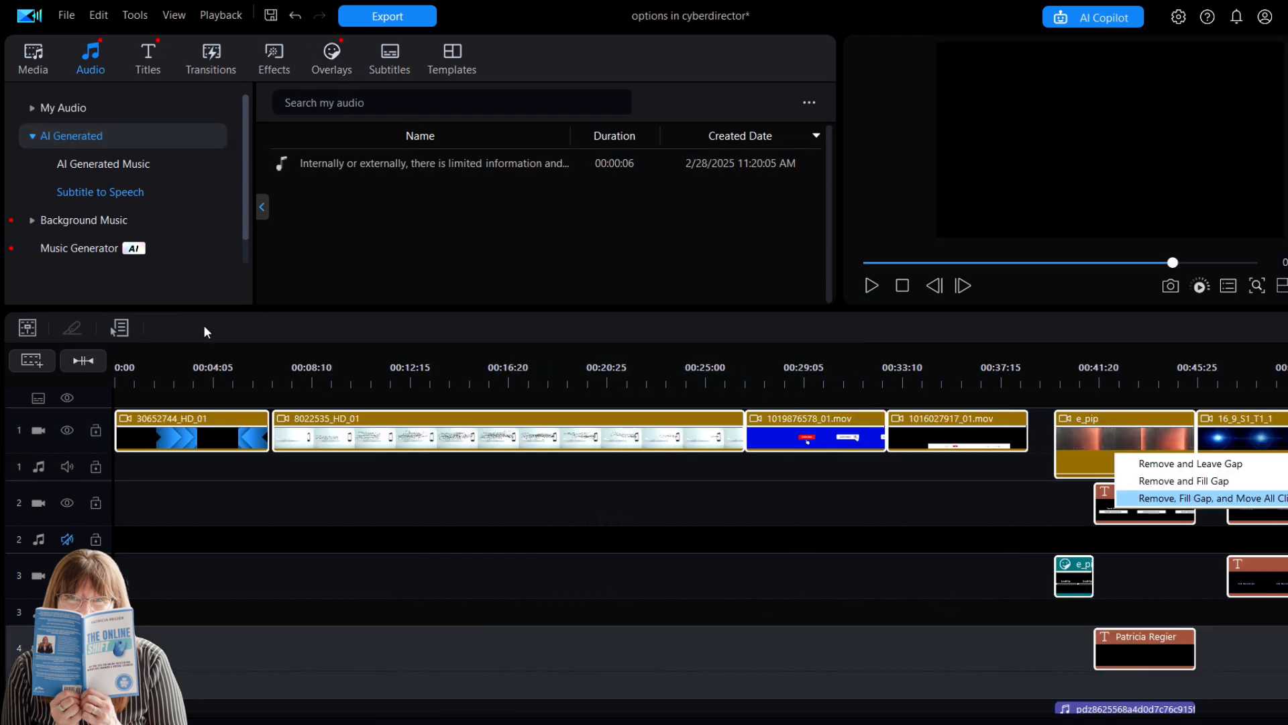
Clear the selected clips from the timeline, filling the gap, and delete the leftover bottom audio clip and the "TYPE YOUR TEXT" title.
{"action": "left_click", "coordinate": [1175, 497]}
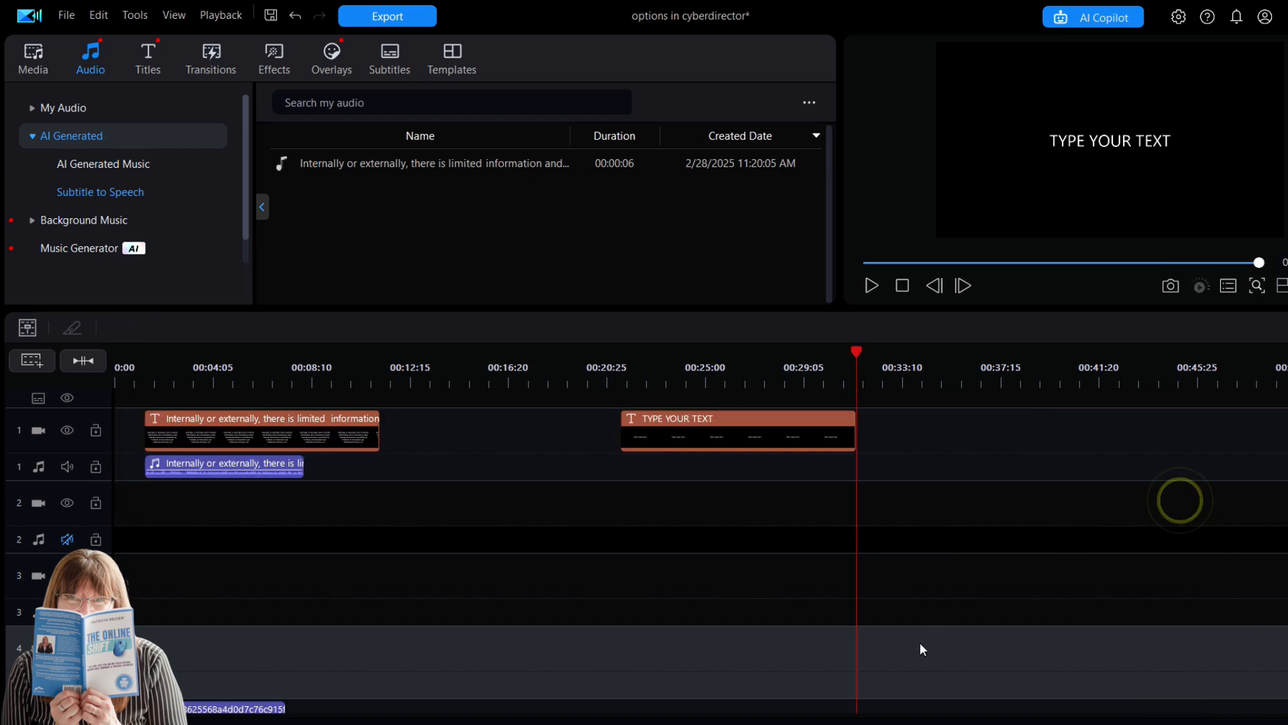
{"action": "left_click", "coordinate": [246, 706]}
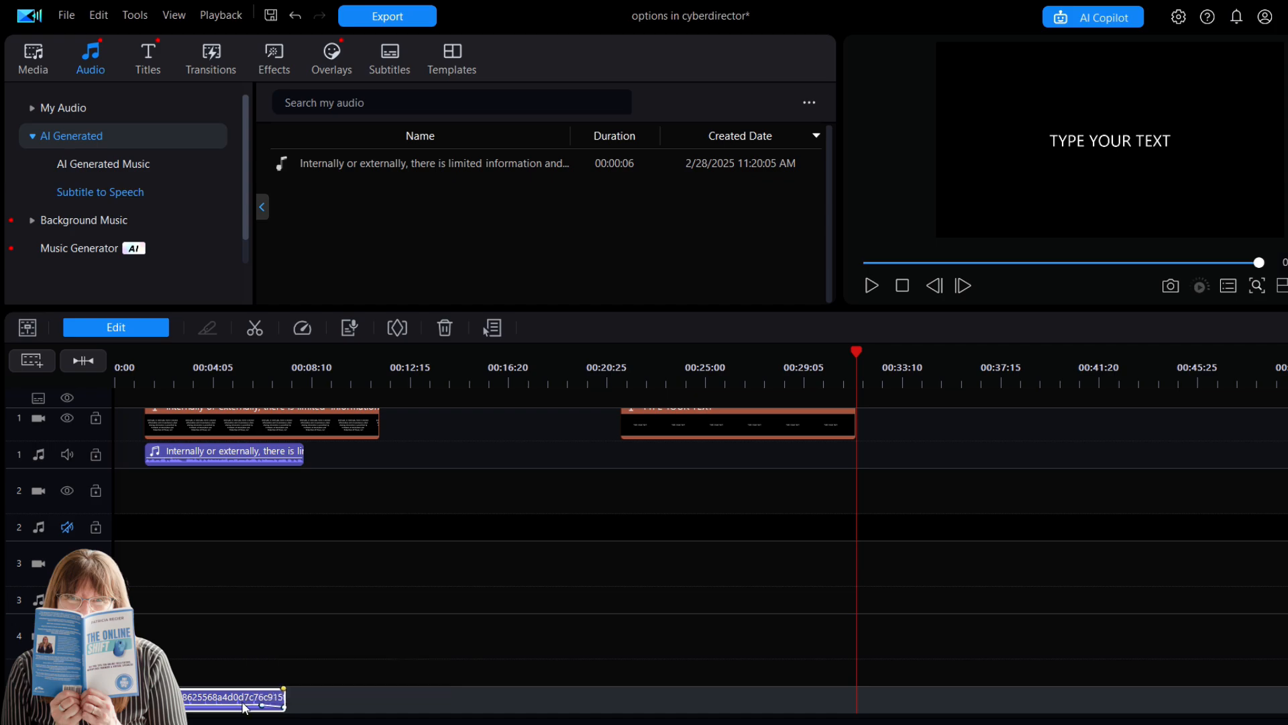
{"action": "key", "text": "Delete"}
{"action": "left_click", "coordinate": [687, 433]}
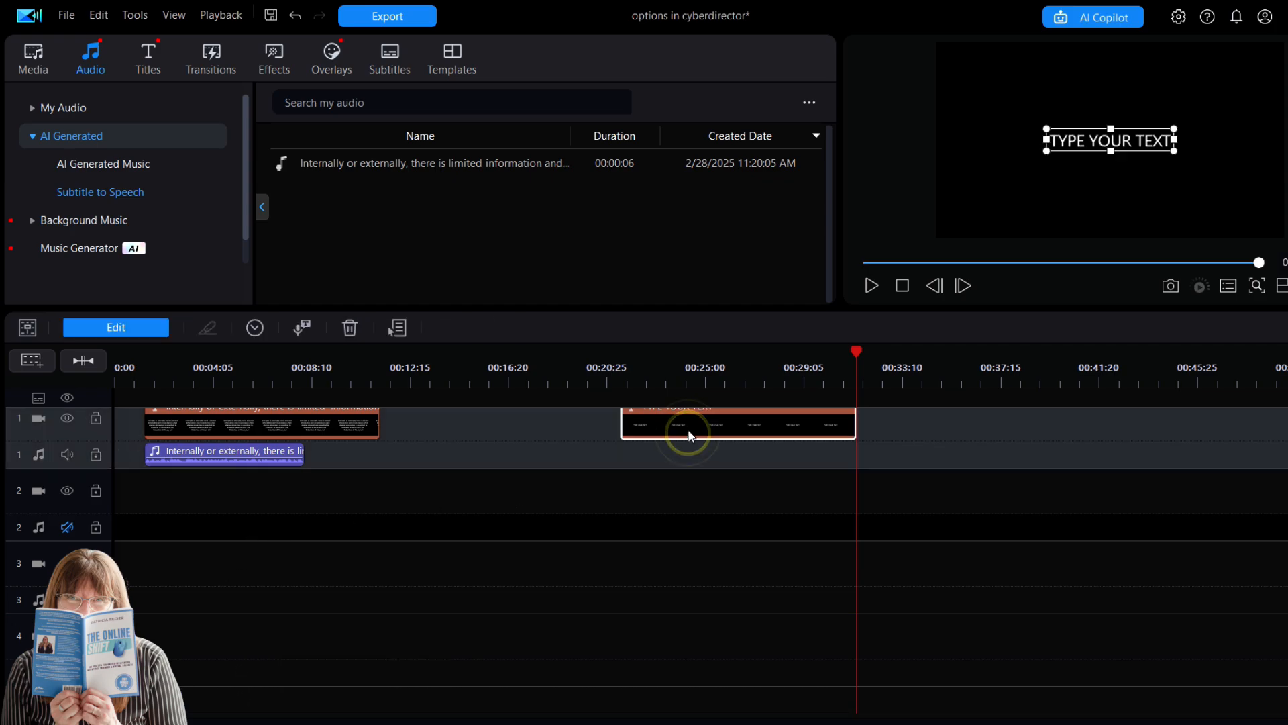
{"action": "key", "text": "Delete"}
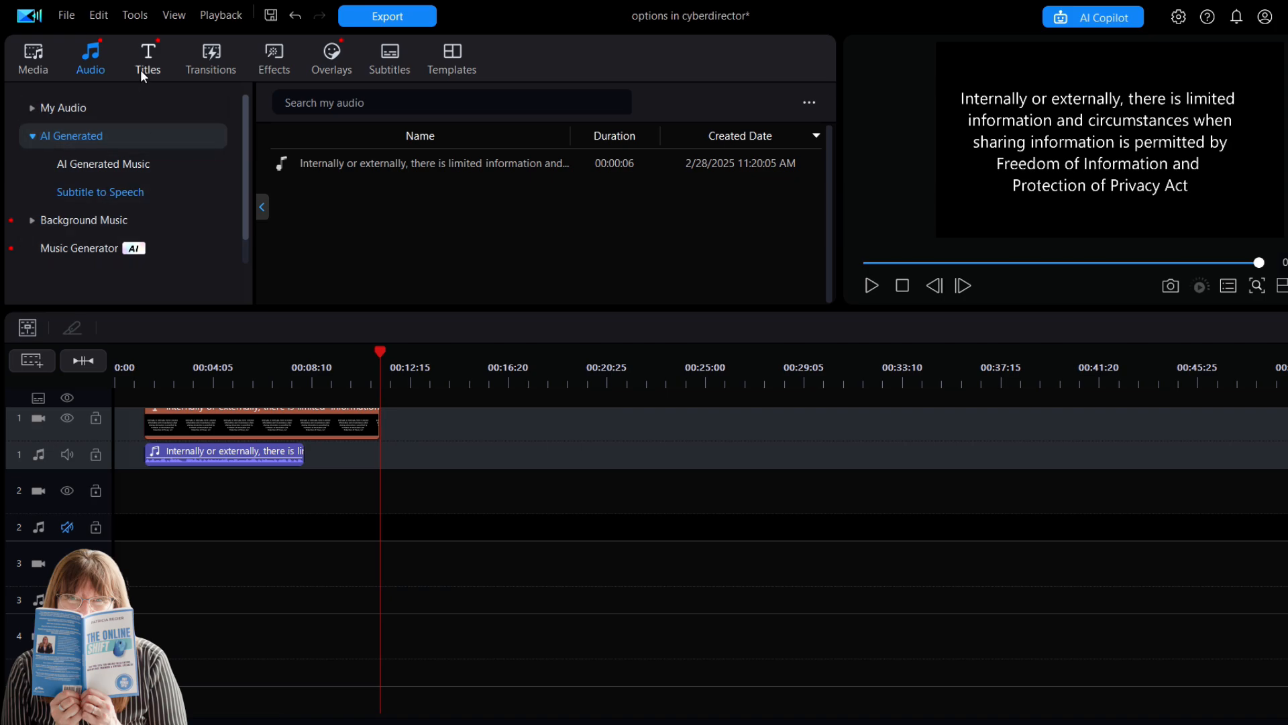
Move the remaining title and its voiceover together to the timeline's start and save the project as AUDIO FILE ONE on the Desktop.
{"action": "left_click_drag", "start_coordinate": [400, 524], "coordinate": [171, 425]}
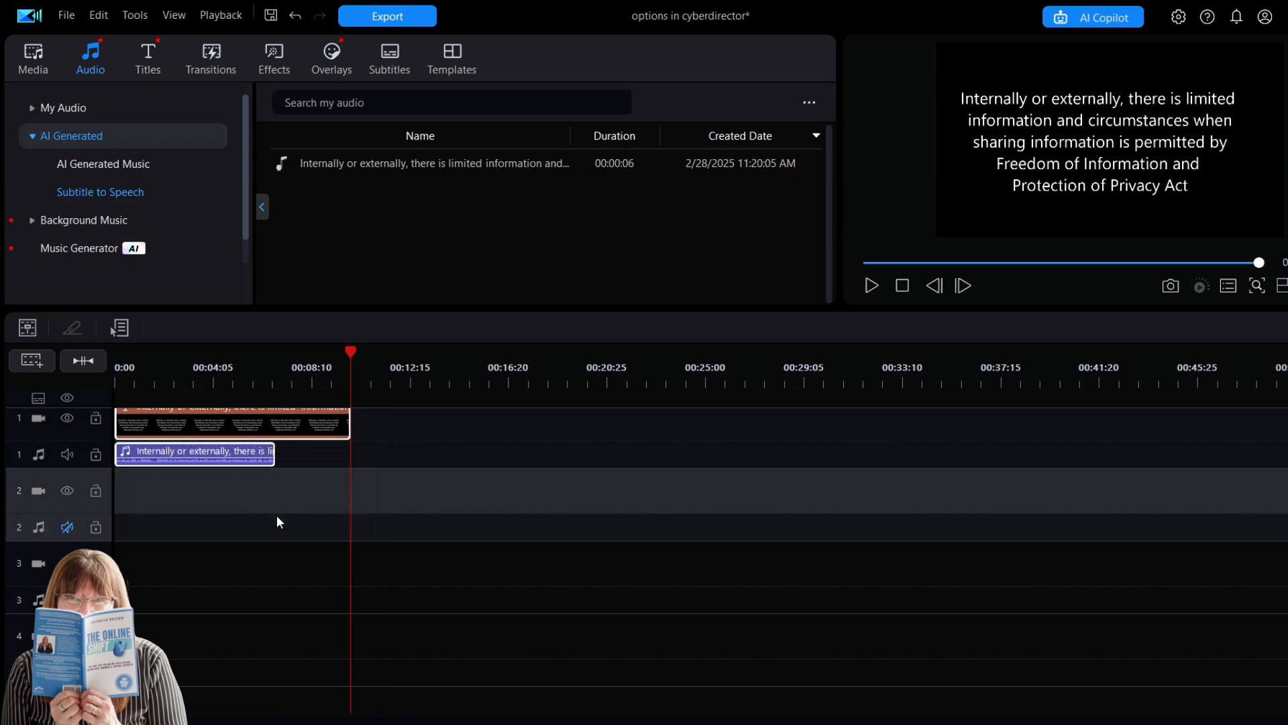
{"action": "left_click", "coordinate": [66, 13]}
{"action": "left_click", "coordinate": [126, 124]}
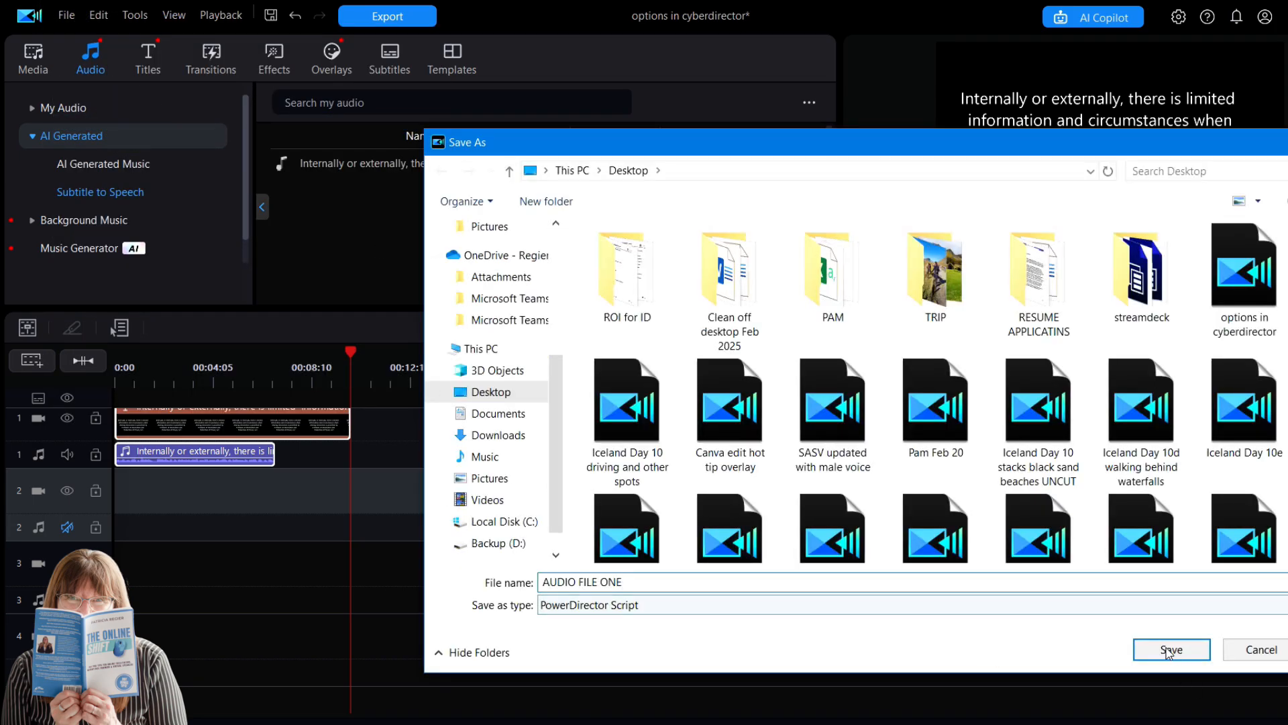
{"action": "left_click", "coordinate": [1165, 646]}
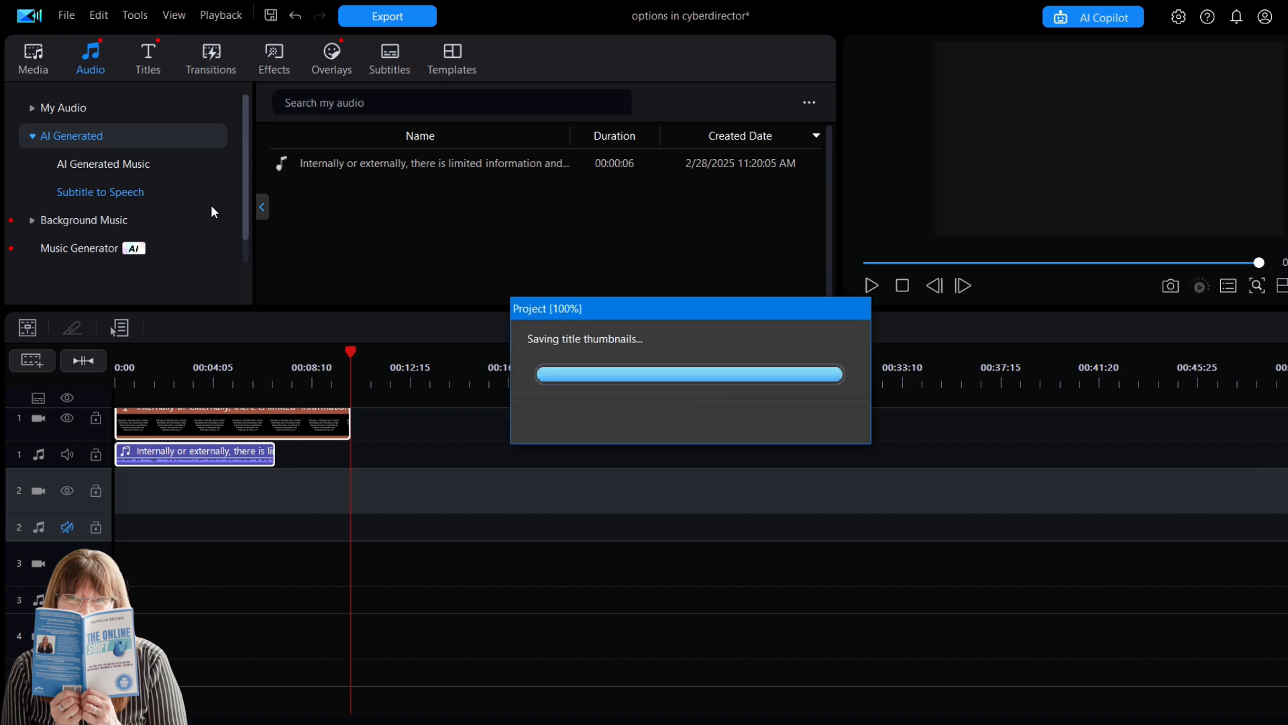
Open the export settings and compare the video format options with the audio-only options.
{"action": "left_click", "coordinate": [398, 18]}
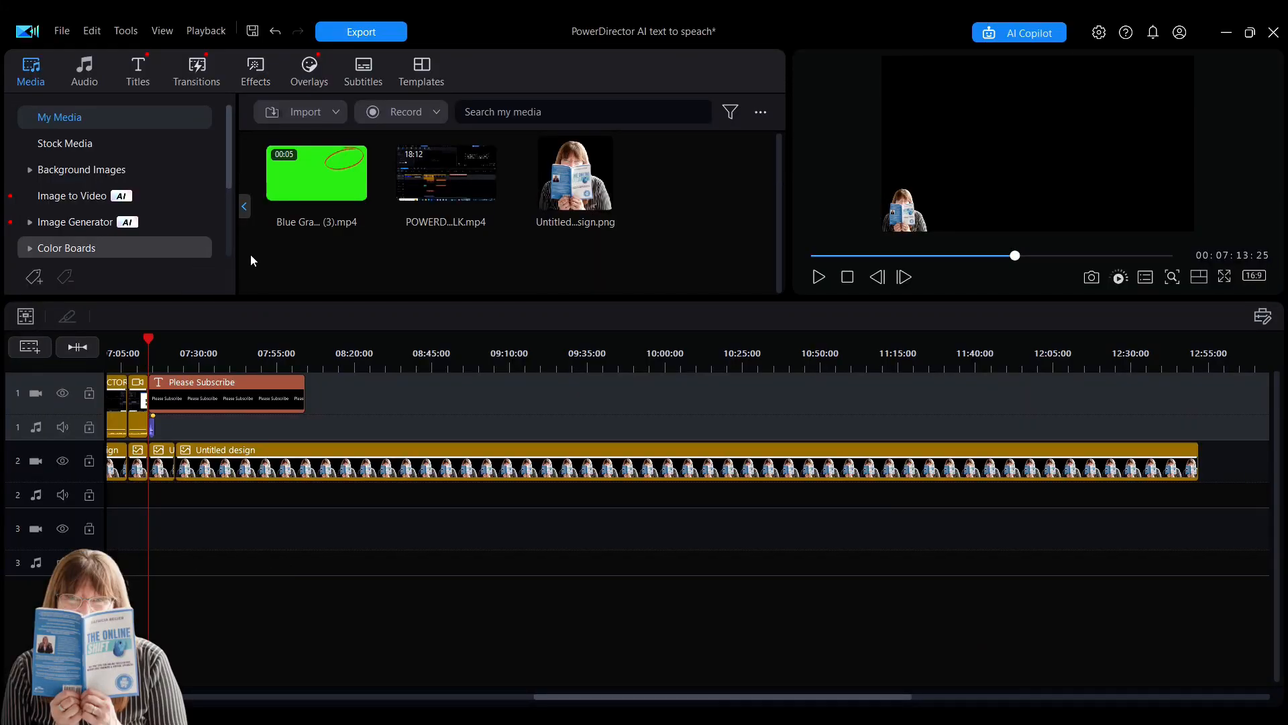
{"action": "left_click", "coordinate": [368, 35]}
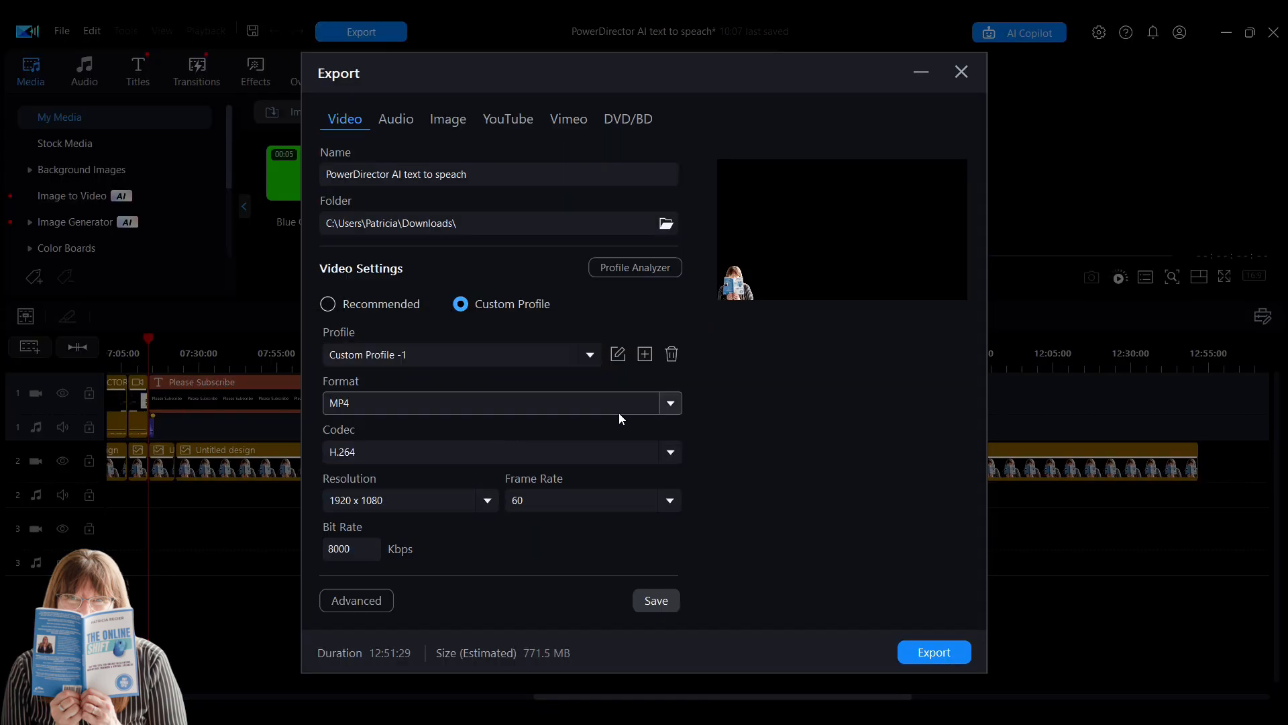
{"action": "left_click", "coordinate": [671, 402]}
{"action": "left_click", "coordinate": [396, 119]}
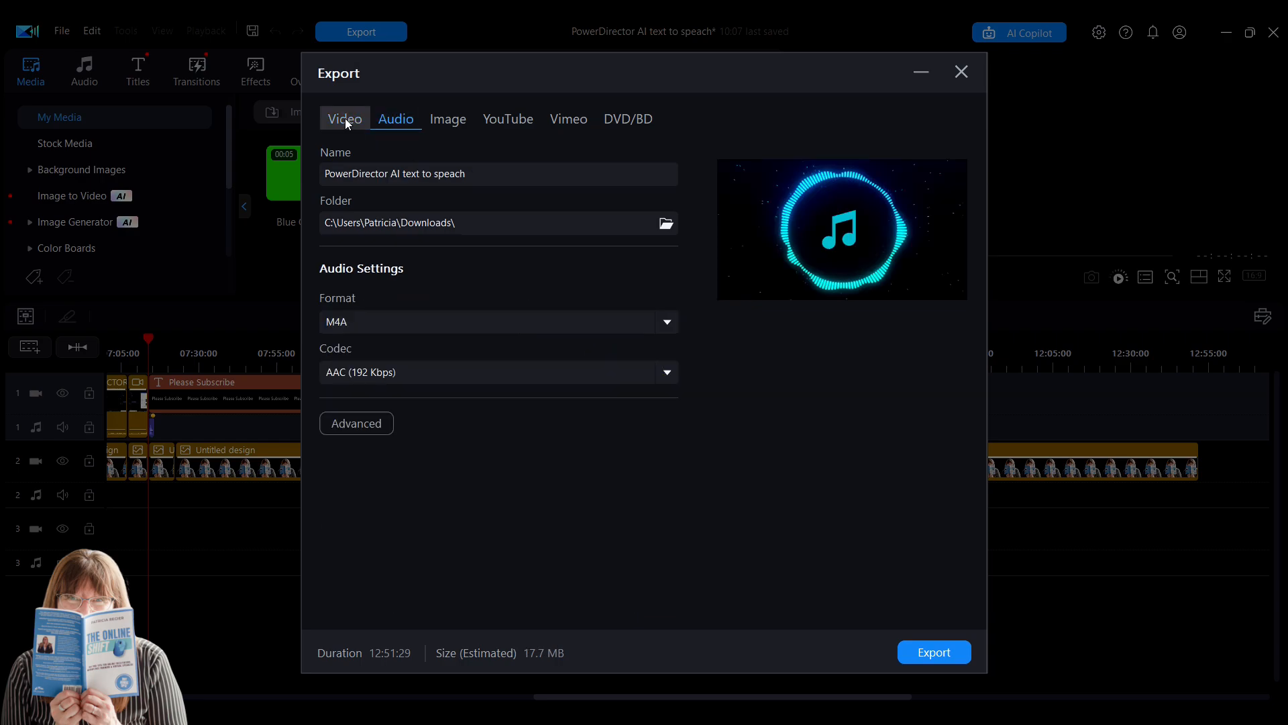
{"action": "left_click", "coordinate": [346, 120]}
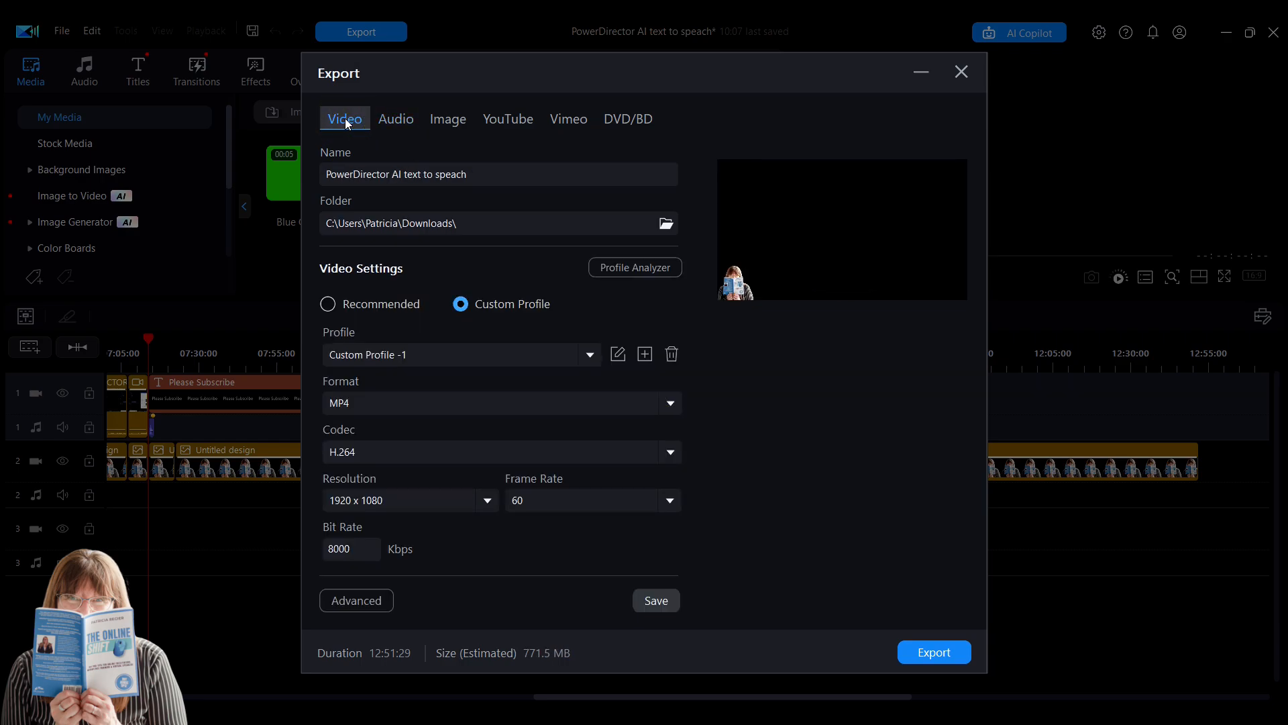
Choose audio-only output for the export and set its format to WAV.
{"action": "left_click", "coordinate": [397, 123]}
{"action": "left_click", "coordinate": [669, 325]}
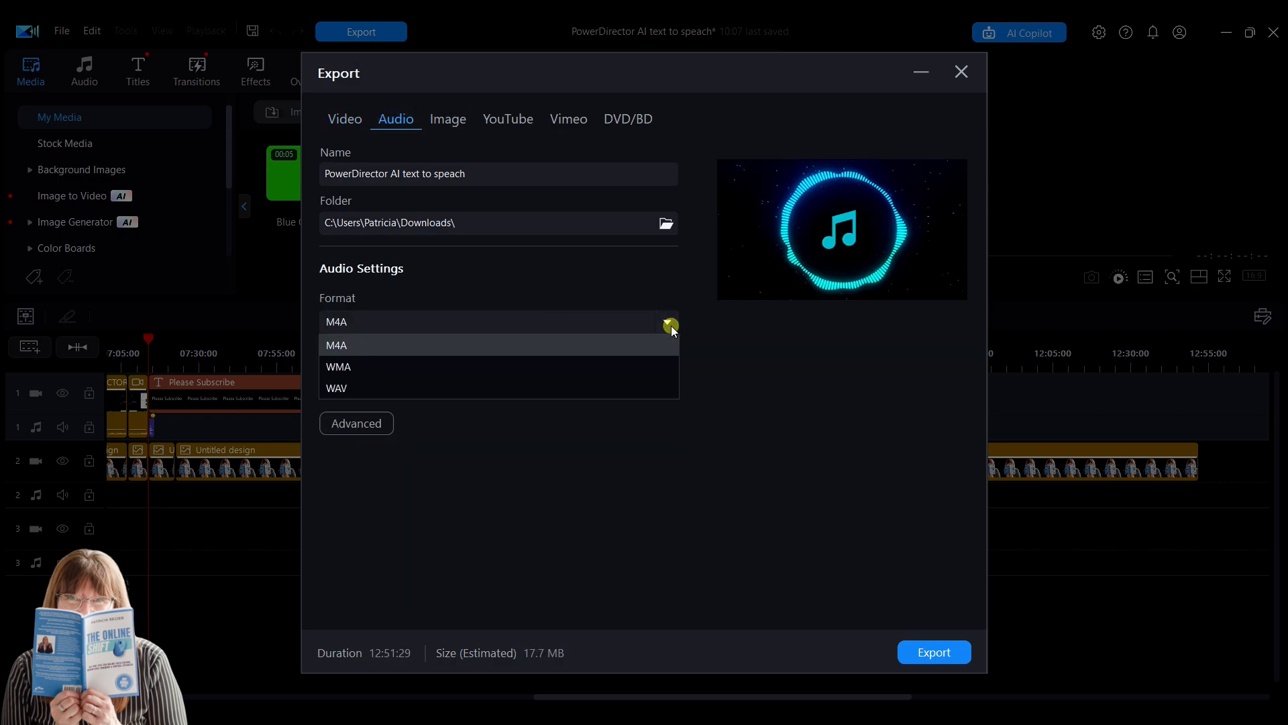
{"action": "left_click", "coordinate": [389, 389]}
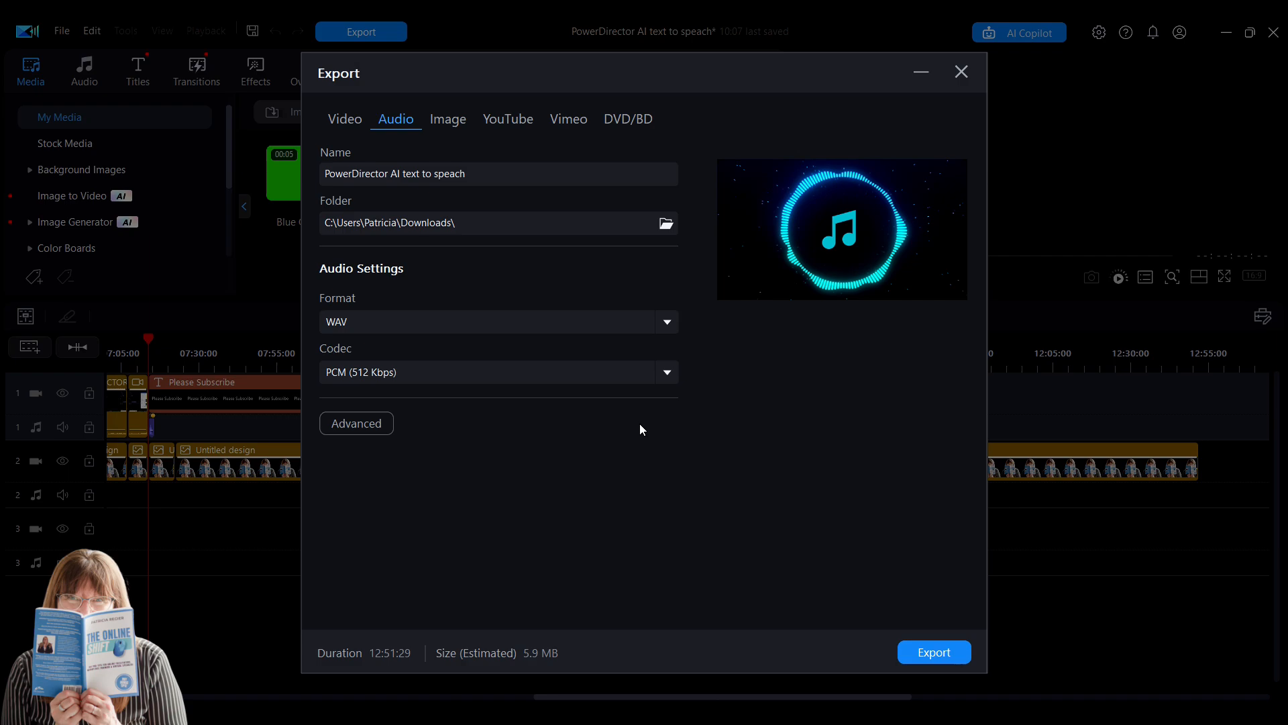
Review the advanced surround sound settings without changing them, and start exporting the WAV audio file.
{"action": "left_click", "coordinate": [369, 427]}
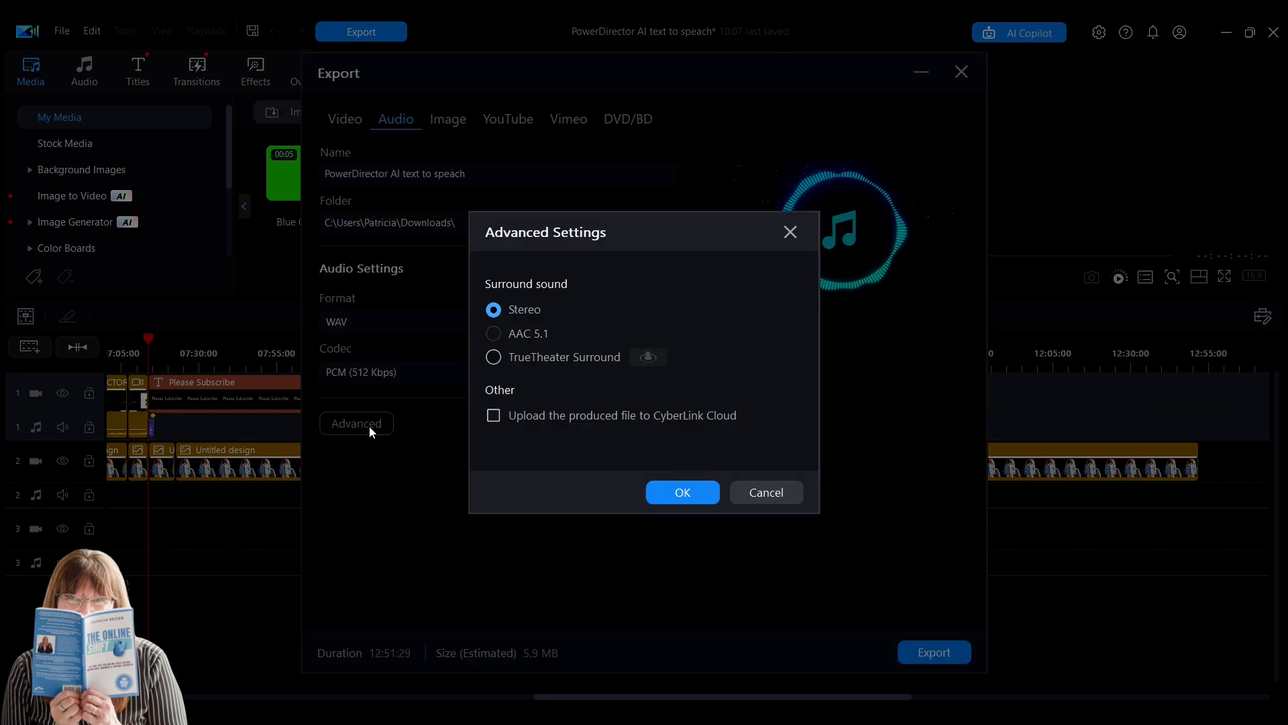
{"action": "left_click", "coordinate": [792, 232]}
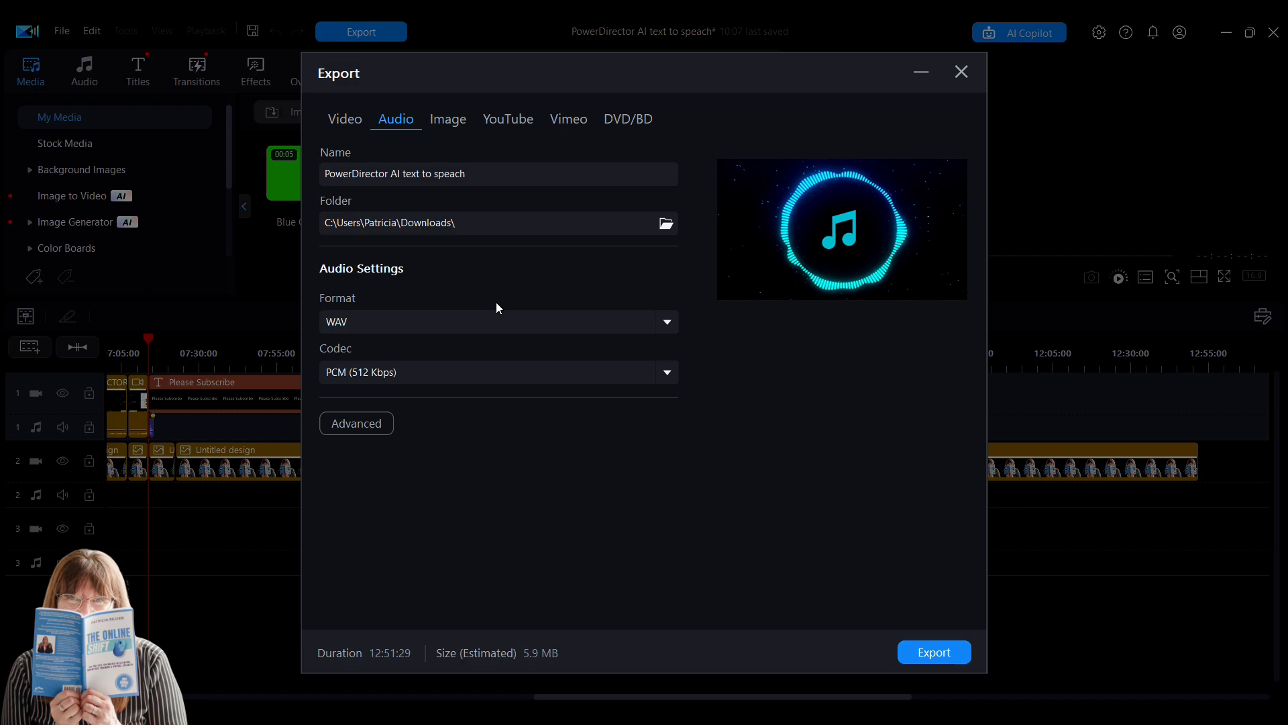
{"action": "left_click", "coordinate": [933, 653]}
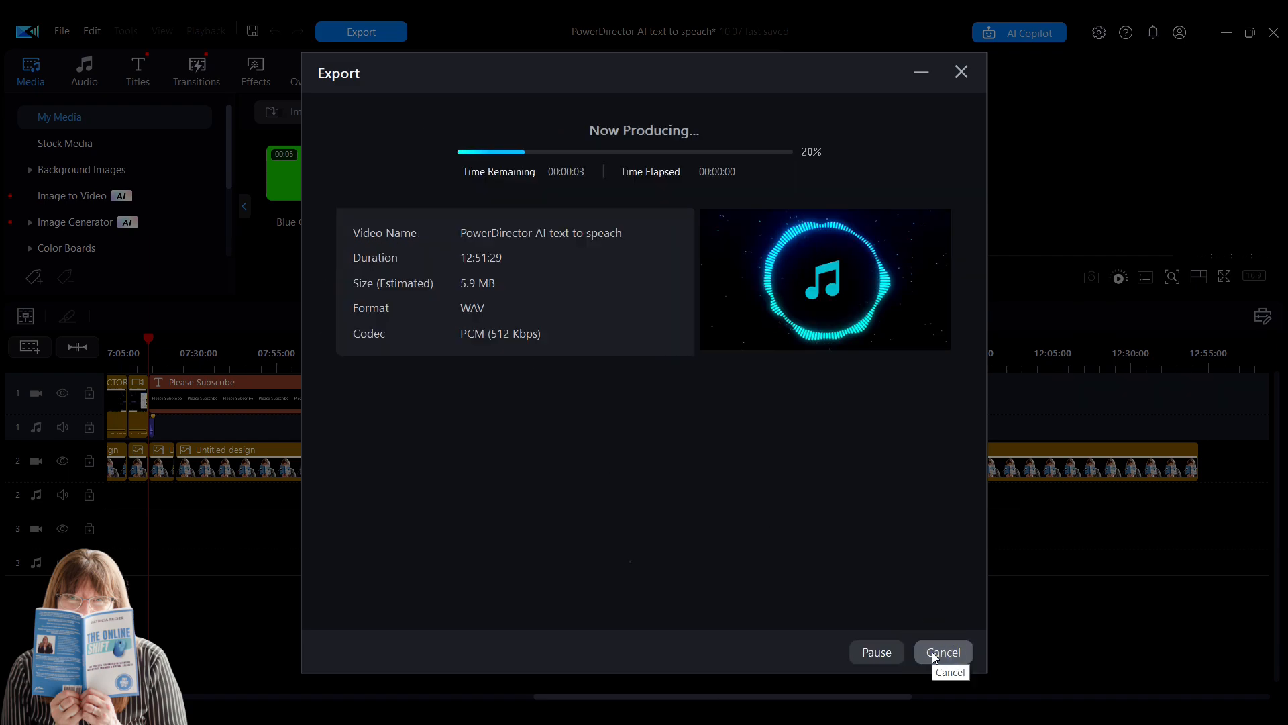